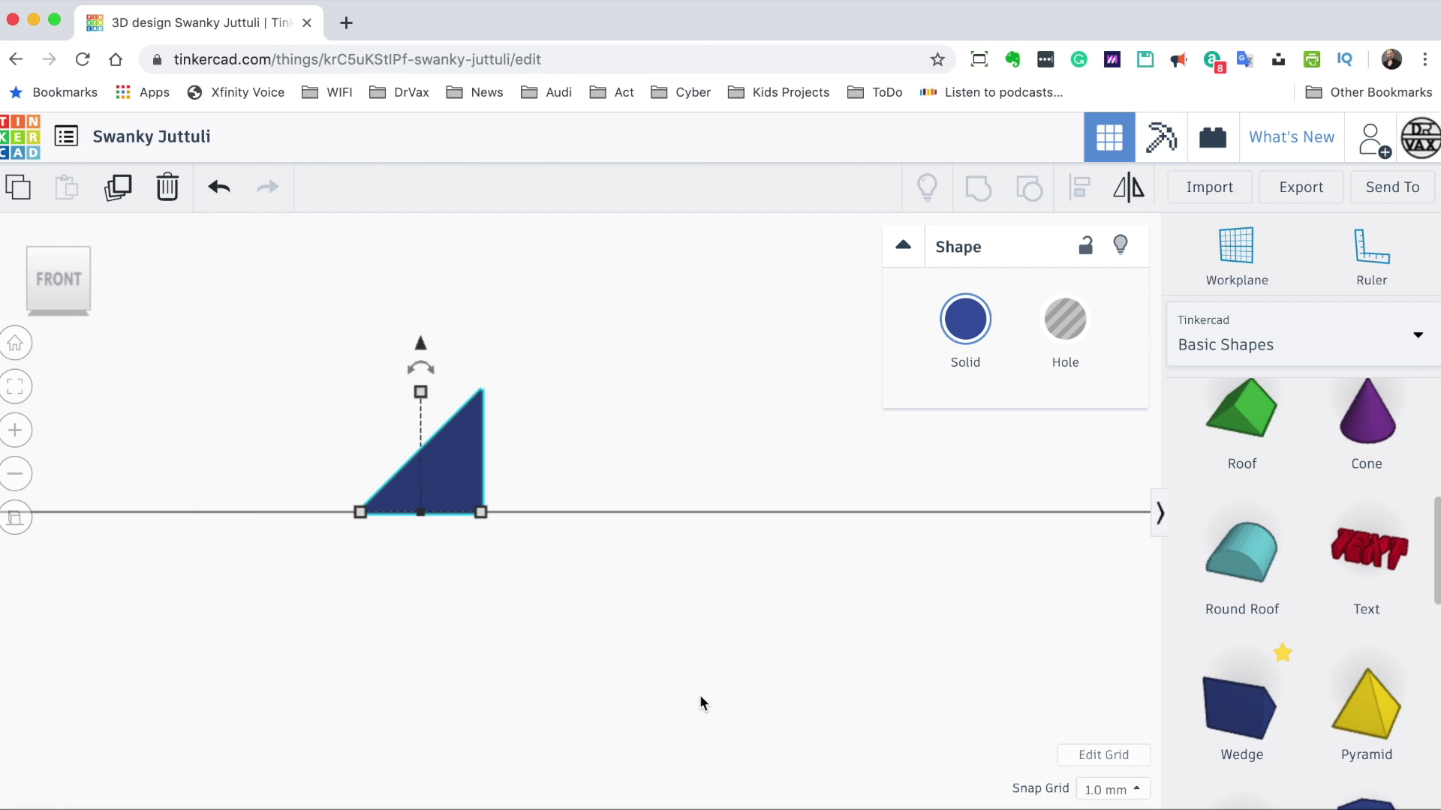
- Set both the length and the height of the blue wedge to 31 mm
{"action": "scroll", "coordinate": [623, 484], "scroll_direction": "up", "scroll_amount": 5}
{"action": "scroll", "coordinate": [622, 484], "scroll_direction": "down", "scroll_amount": 5}
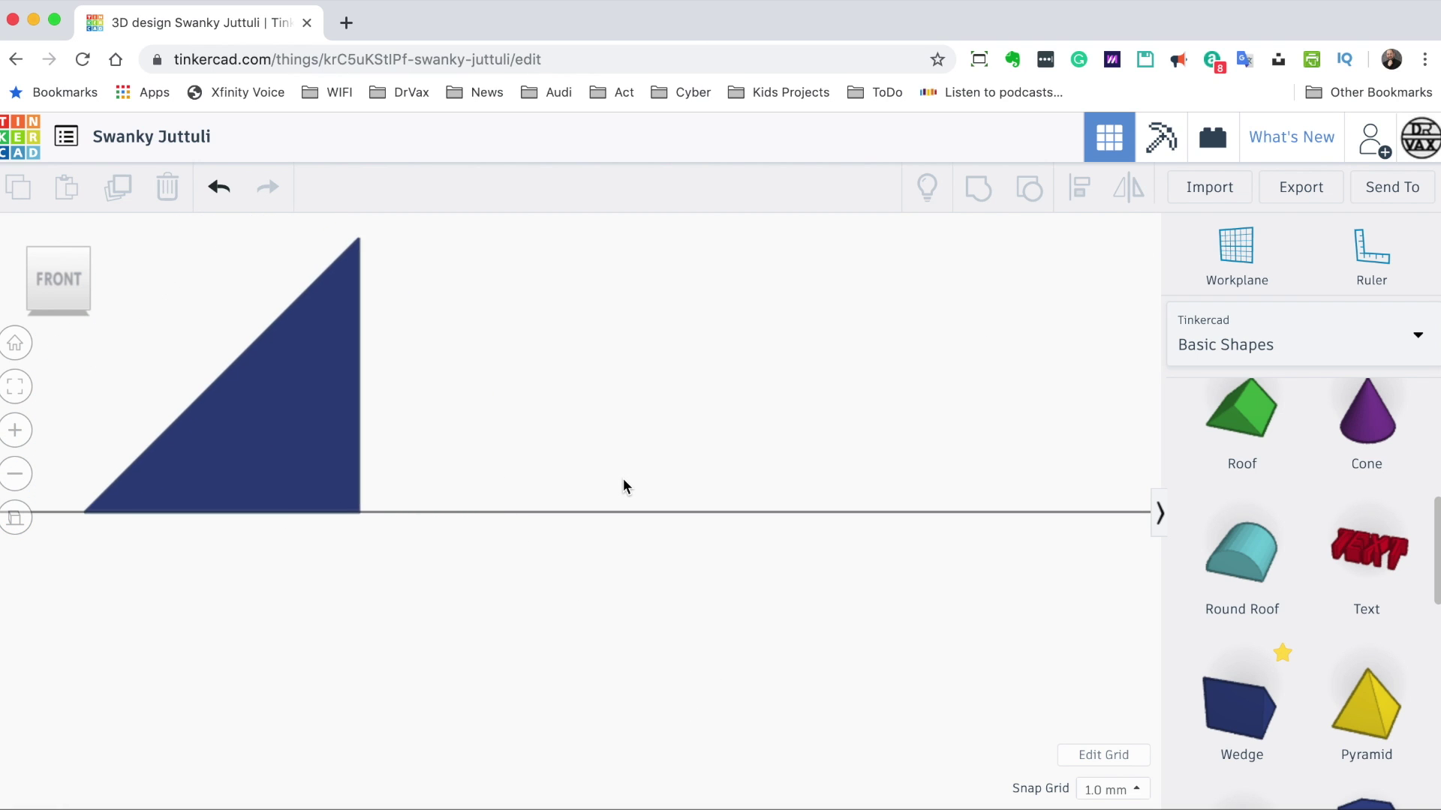
{"action": "left_click", "coordinate": [391, 487]}
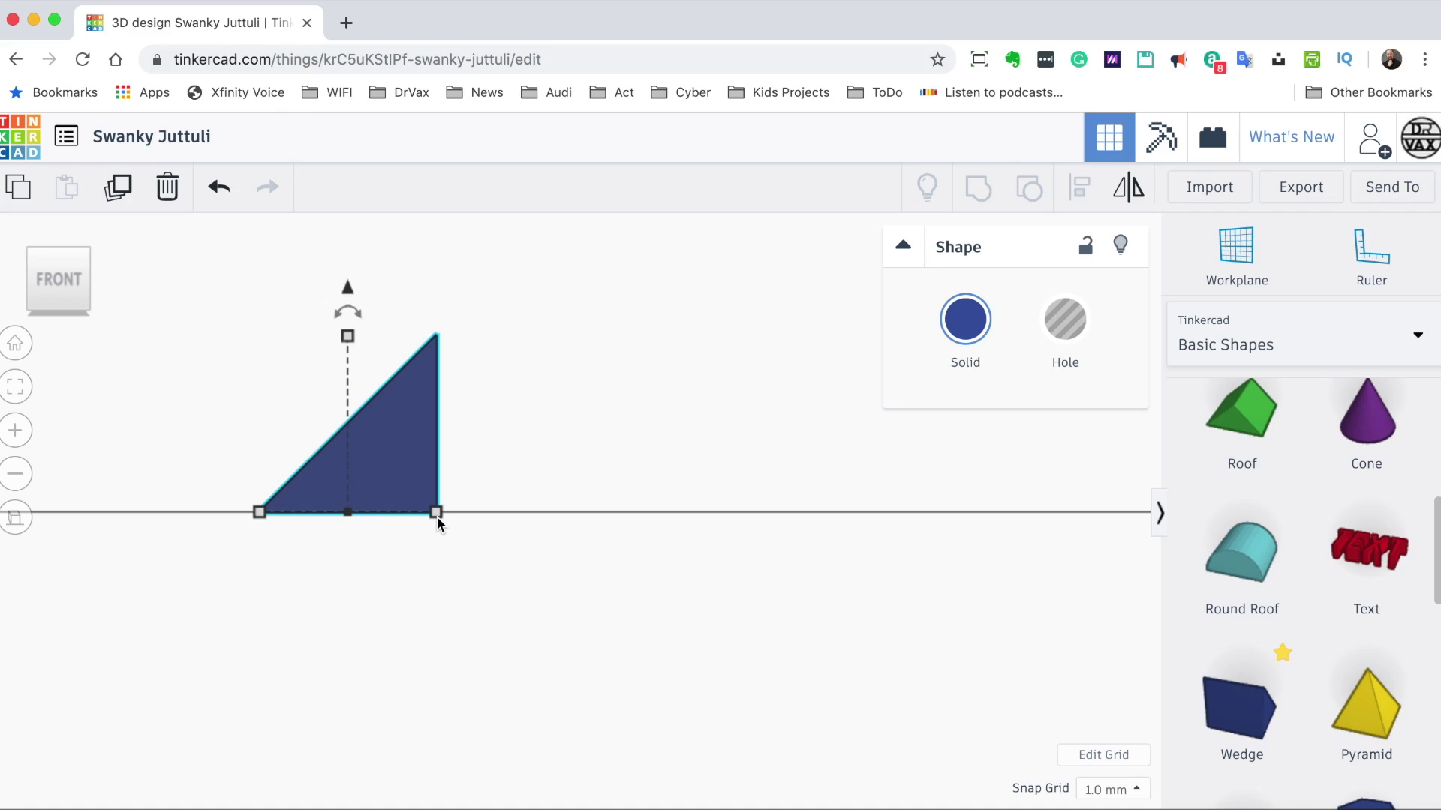
{"action": "mouse_move", "coordinate": [437, 516]}
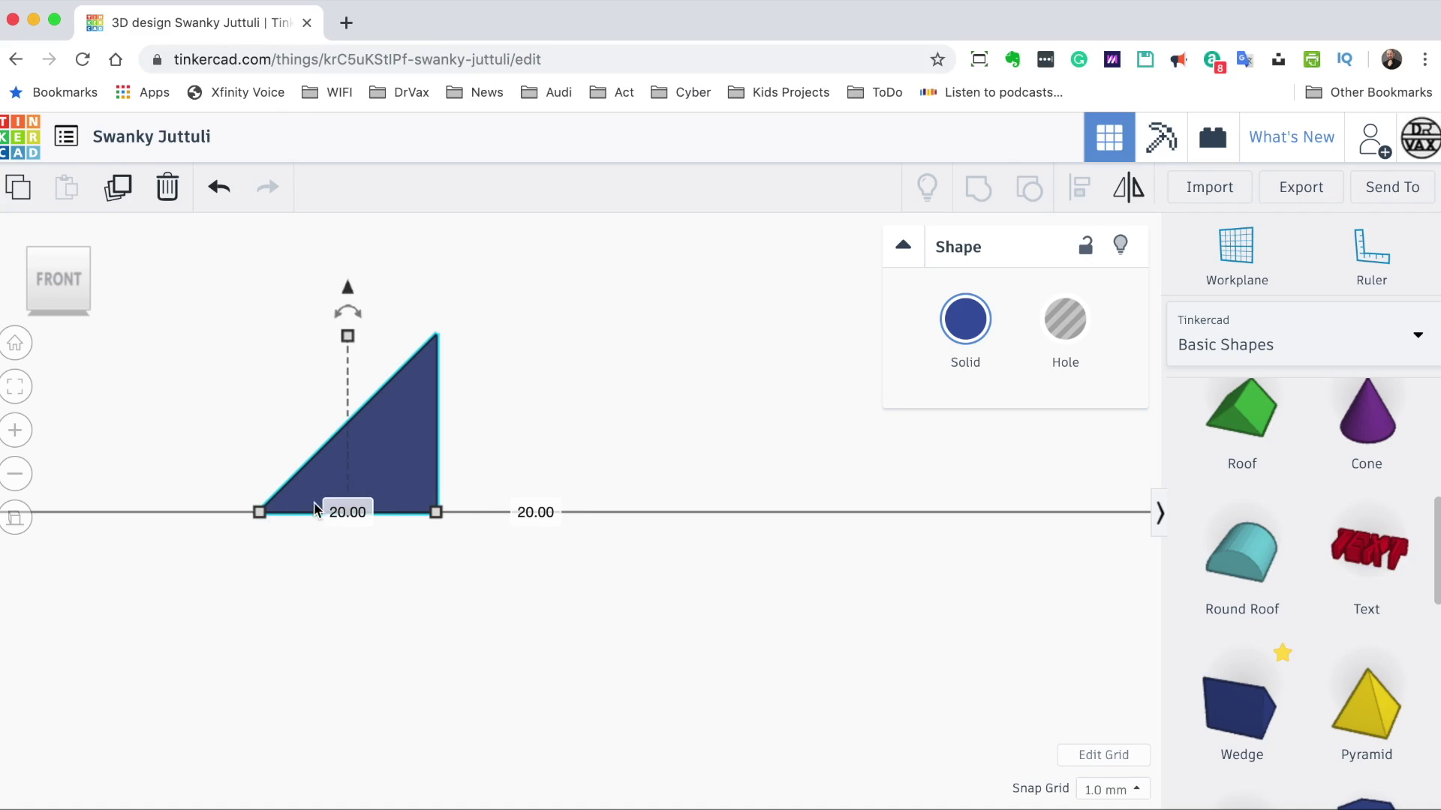
{"action": "left_click", "coordinate": [355, 514]}
{"action": "type", "text": "31"}
{"action": "key", "text": "Return"}
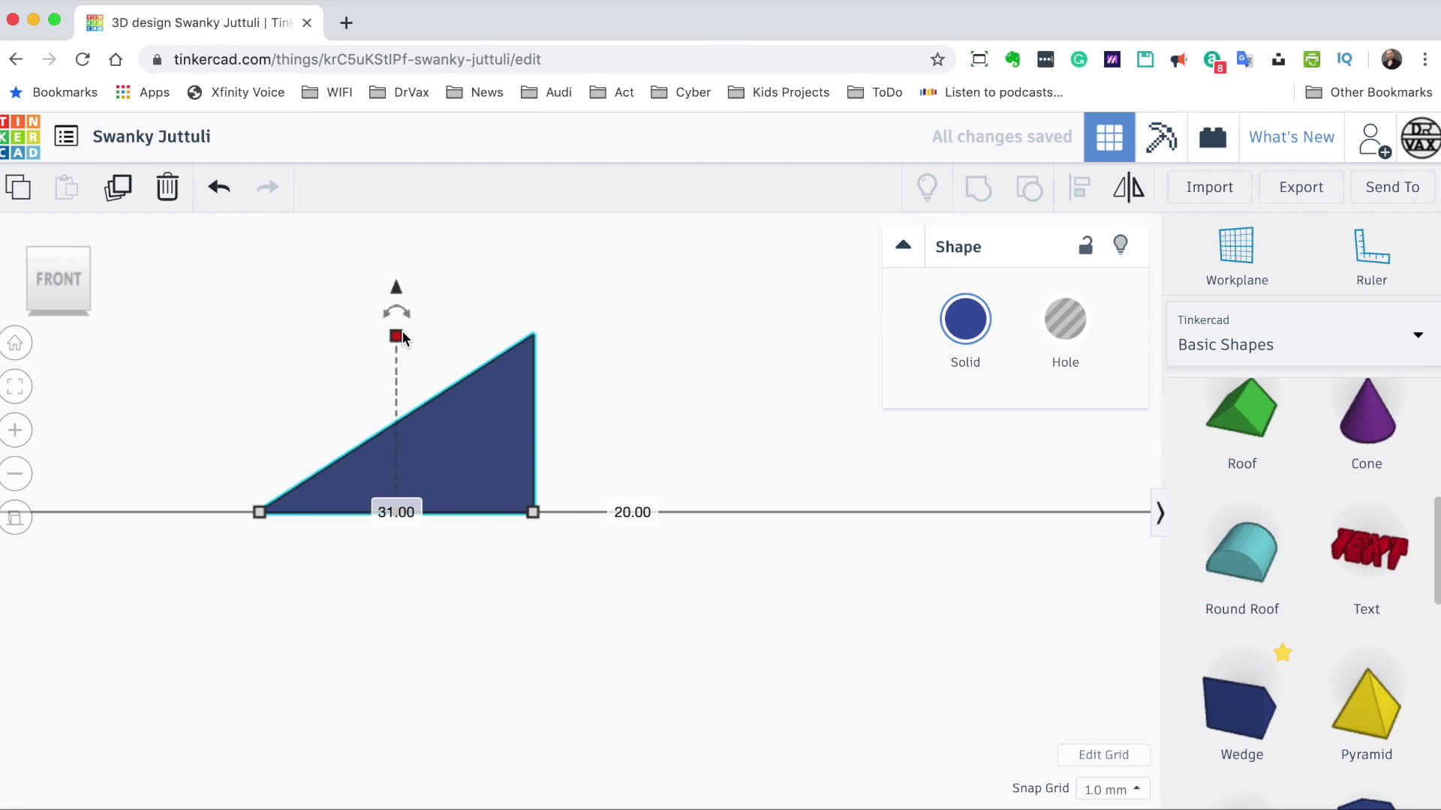
{"action": "mouse_move", "coordinate": [400, 338]}
{"action": "left_click", "coordinate": [496, 424]}
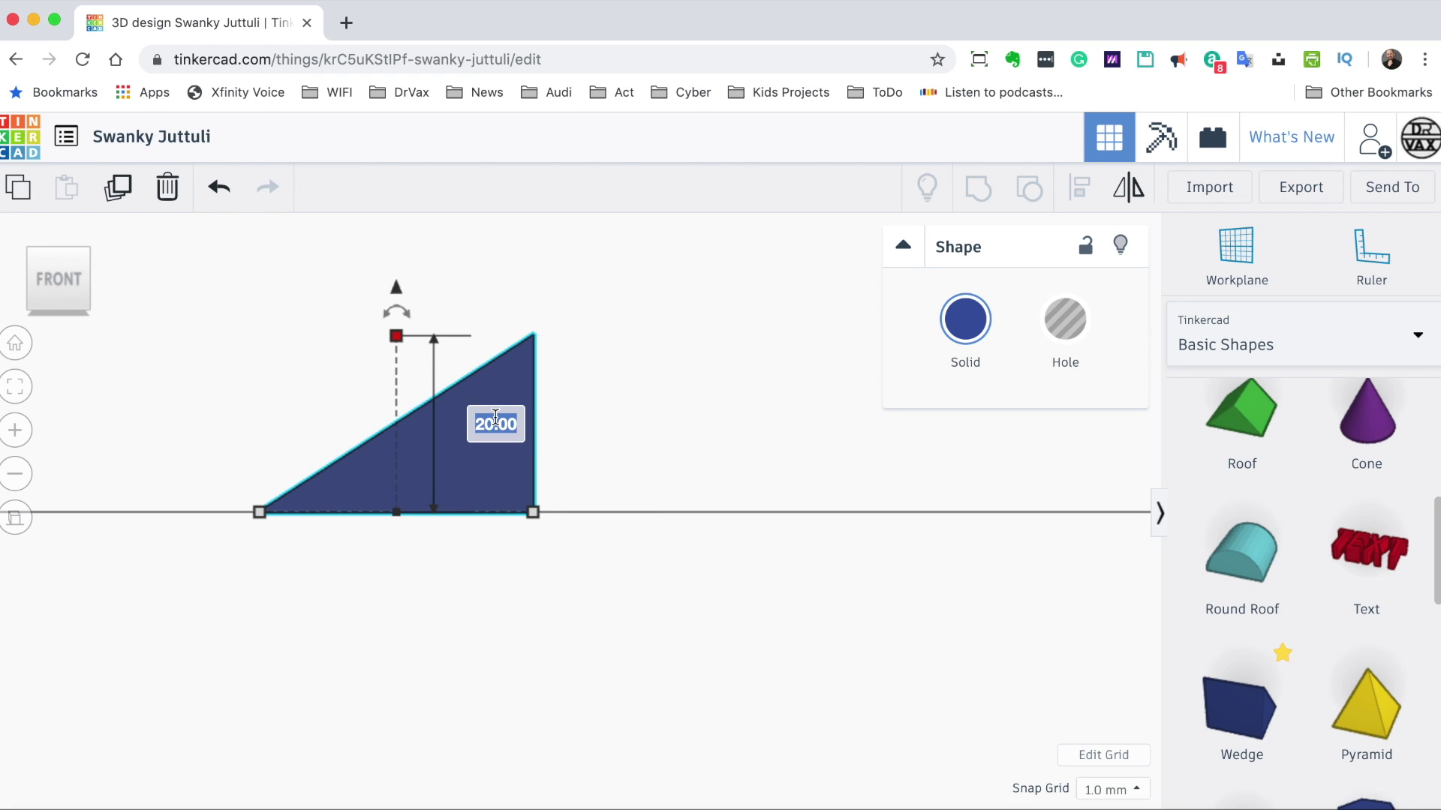
{"action": "type", "text": "31"}
{"action": "key", "text": "Return"}
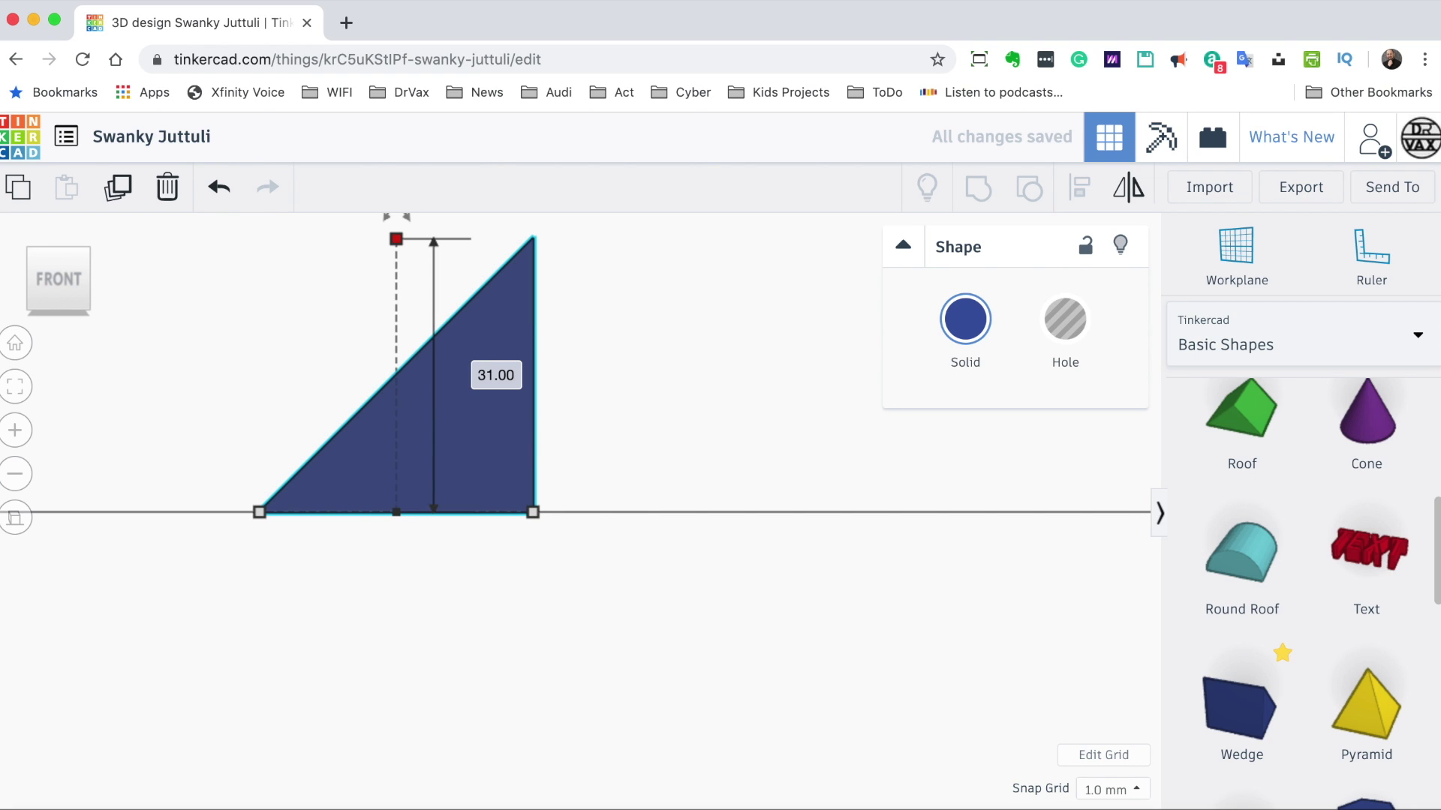
- Set the thickness of the blue wedge to 1.5 mm
{"action": "right_click_drag", "start_coordinate": [385, 534], "coordinate": [511, 571]}
{"action": "mouse_move", "coordinate": [267, 538]}
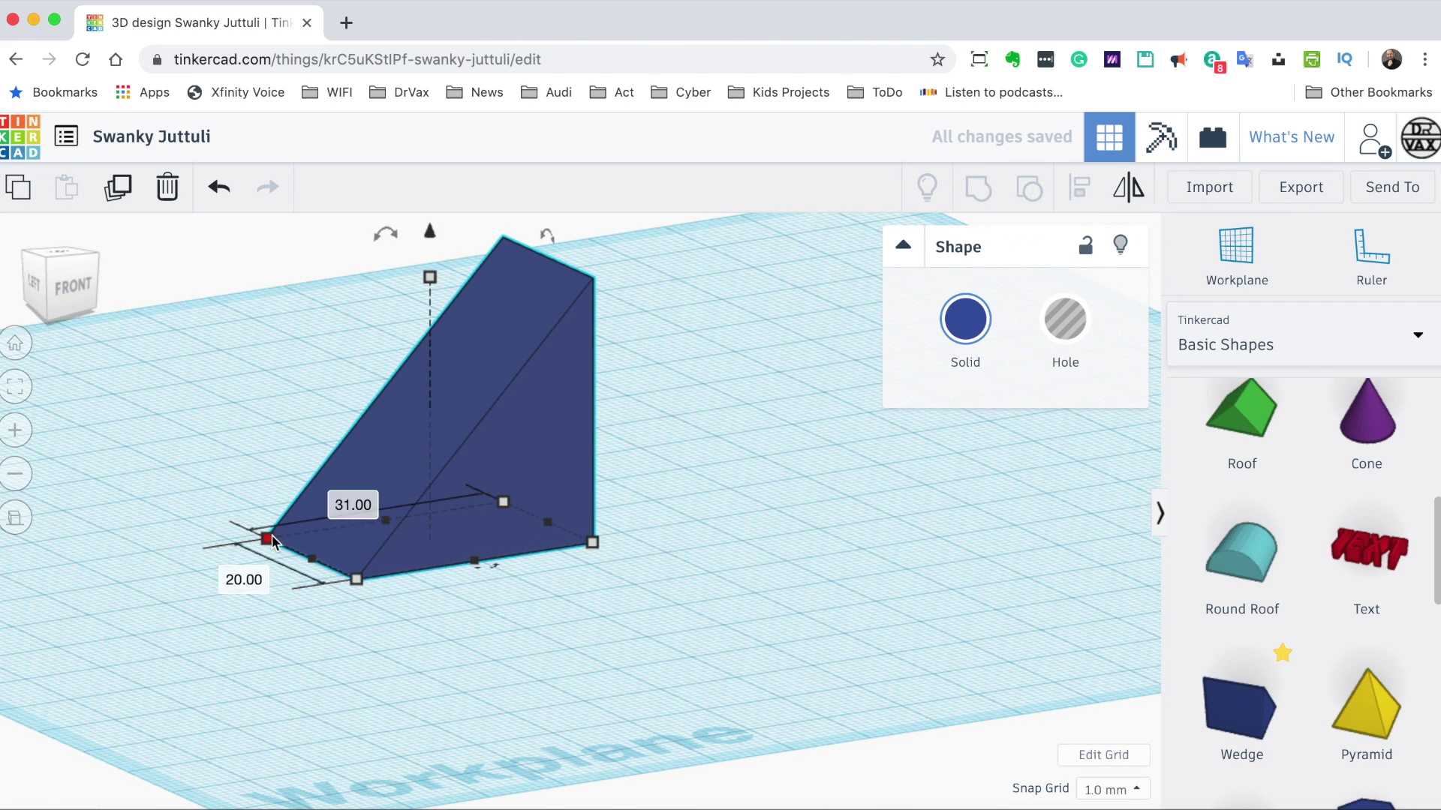
{"action": "left_click", "coordinate": [233, 575]}
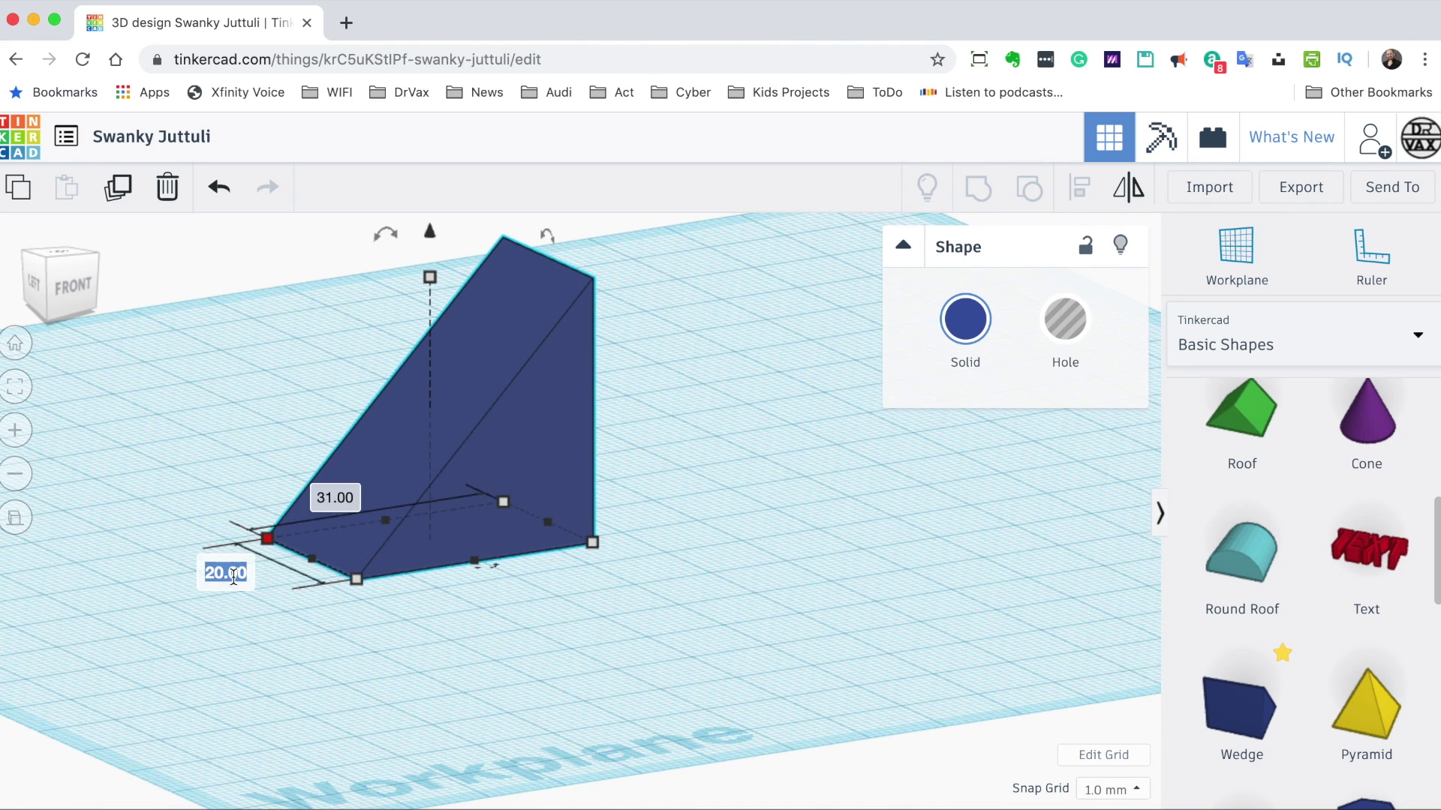
{"action": "type", "text": "1.5"}
{"action": "key", "text": "Return"}
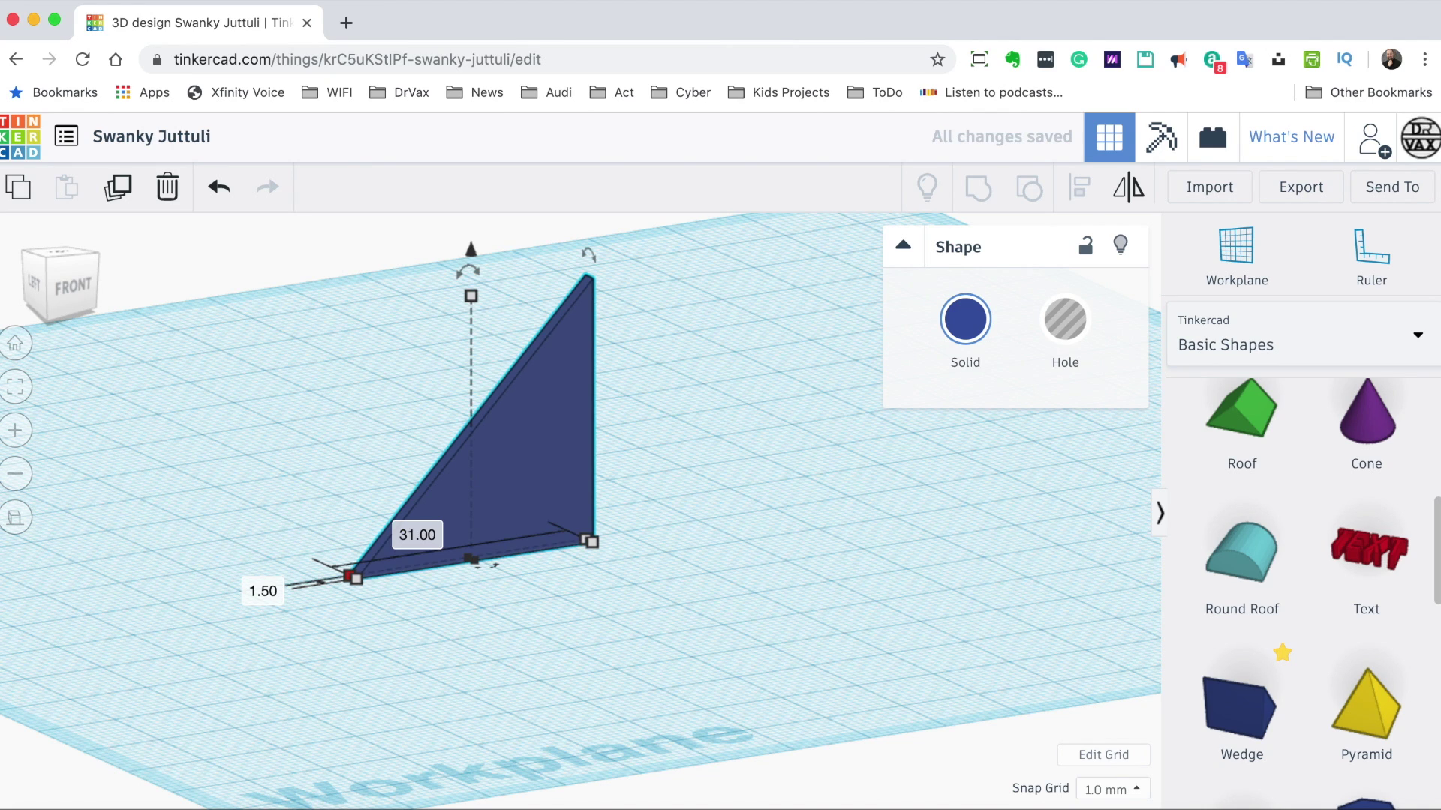
- Place a Roof shape on the workplane beside the wedge and set its height to 31 mm
{"action": "right_click_drag", "start_coordinate": [487, 565], "coordinate": [555, 635]}
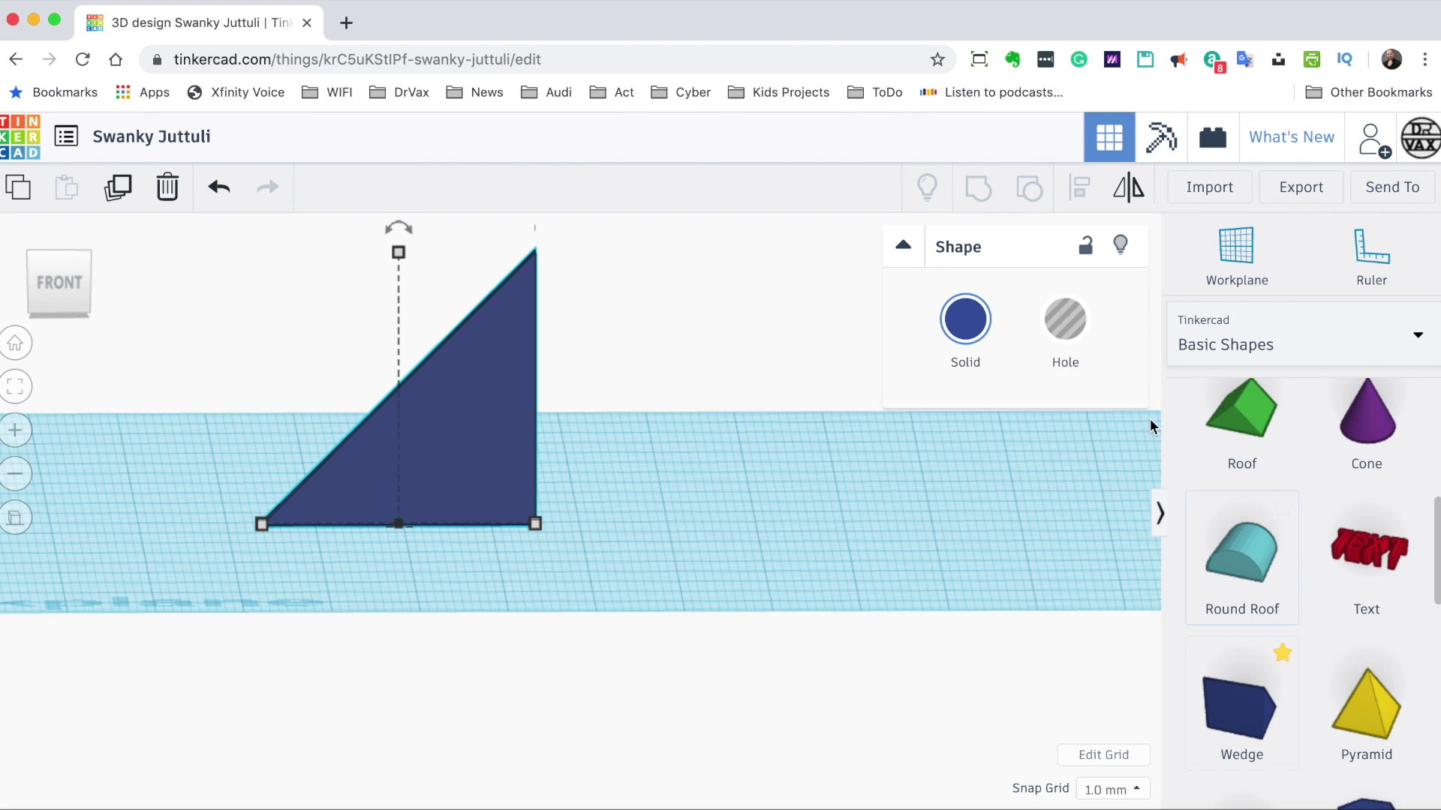
{"action": "left_click_drag", "start_coordinate": [1266, 427], "coordinate": [716, 486]}
{"action": "left_click_drag", "start_coordinate": [708, 414], "coordinate": [710, 255]}
{"action": "type", "text": "31"}
{"action": "key", "text": "Return"}
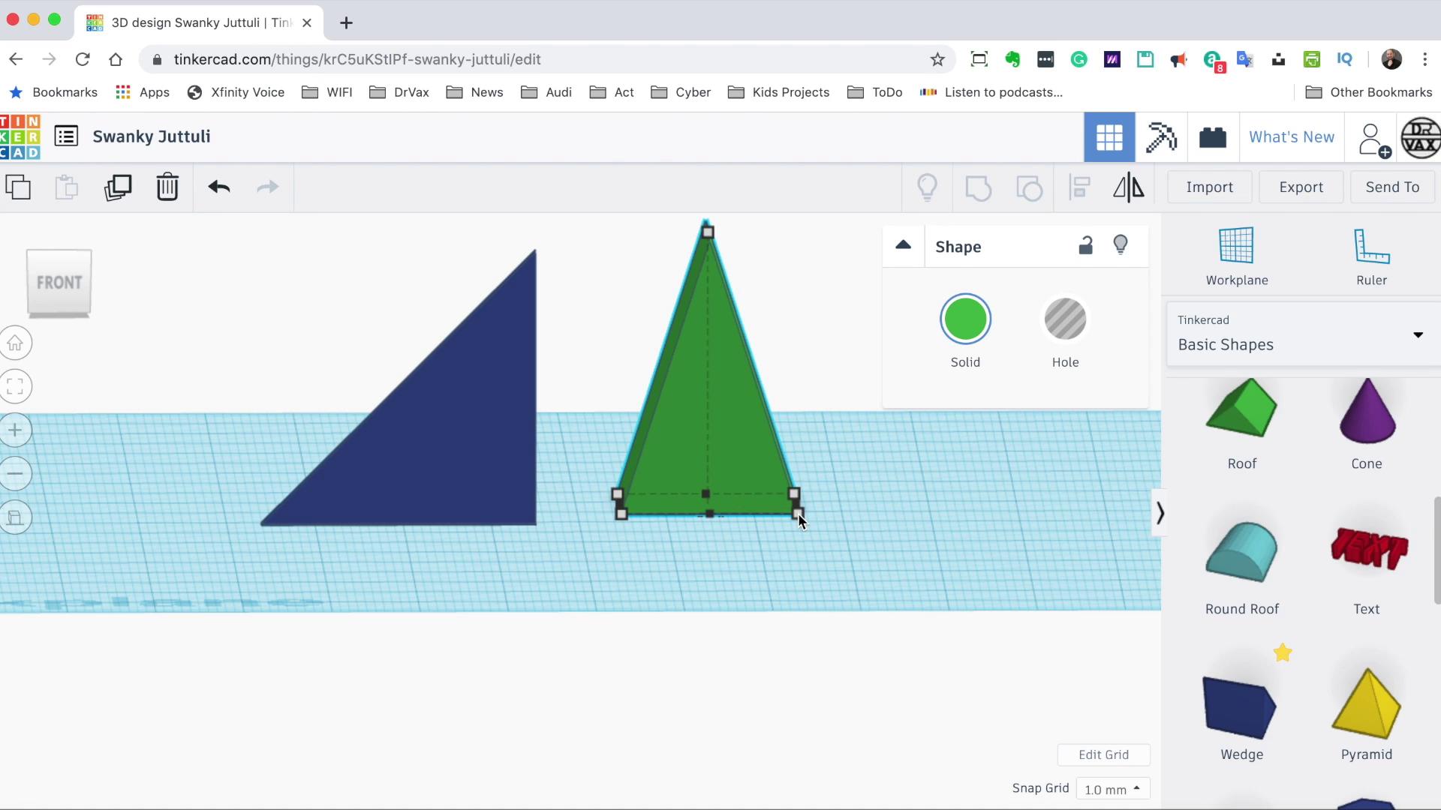
- Set the green roof's base width to 9 mm and its depth to 1.5 mm, moving it slightly closer to the wedge
{"action": "mouse_move", "coordinate": [799, 513]}
{"action": "left_click", "coordinate": [711, 524]}
{"action": "type", "text": "9"}
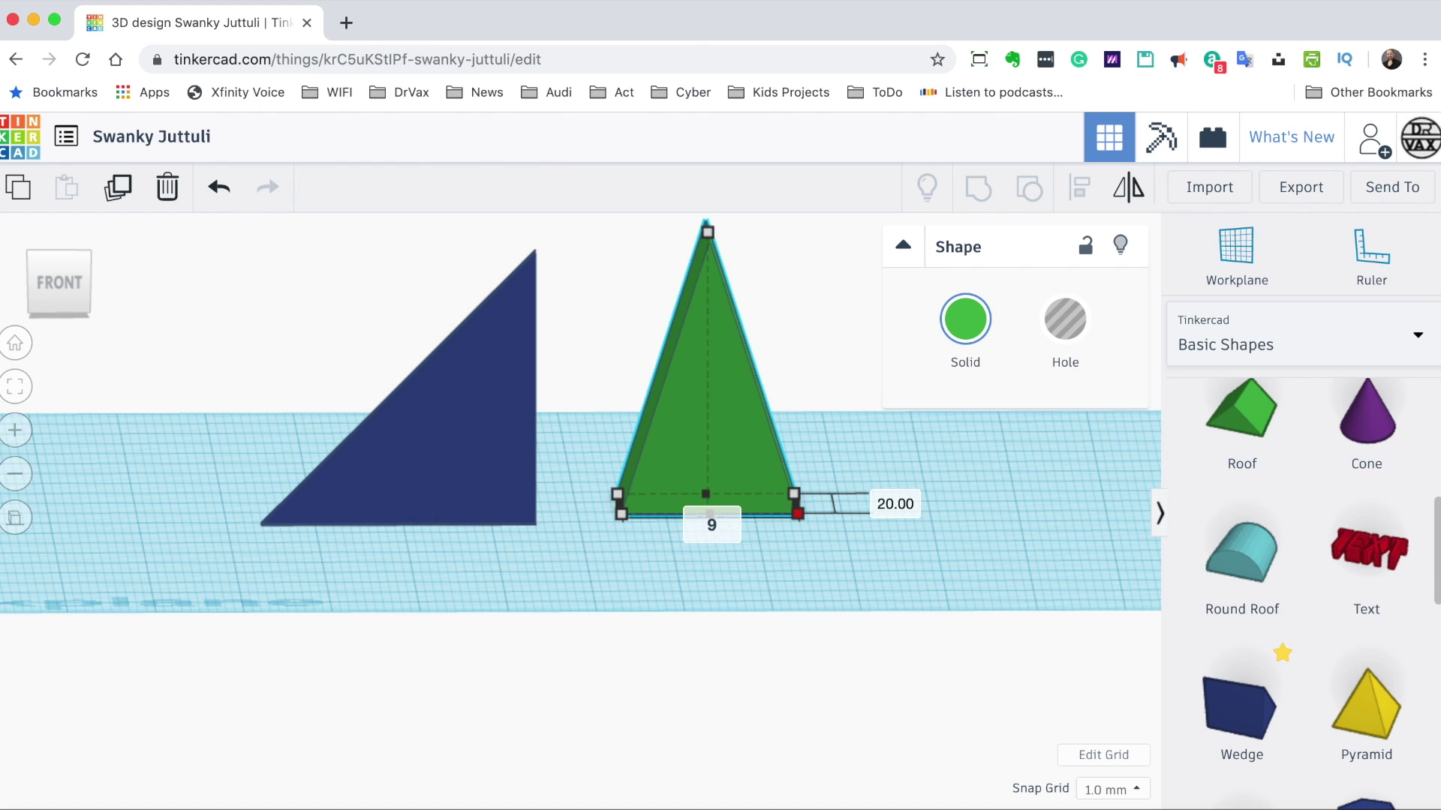
{"action": "key", "text": "Return"}
{"action": "mouse_move", "coordinate": [685, 439]}
{"action": "left_mouse_down"}
{"action": "mouse_move", "coordinate": [682, 428]}
{"action": "mouse_move", "coordinate": [666, 450]}
{"action": "mouse_move", "coordinate": [685, 454]}
{"action": "left_mouse_up"}
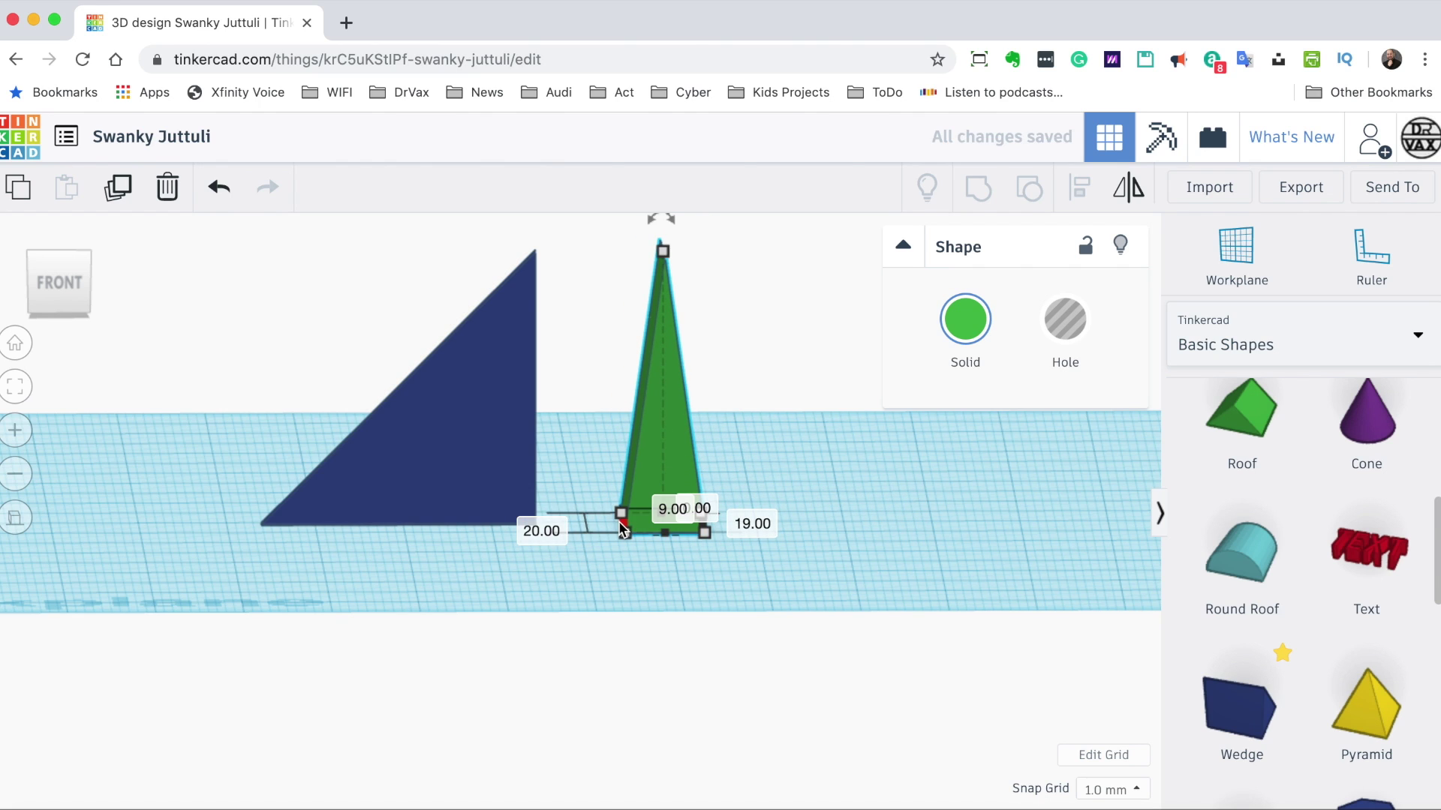
{"action": "left_click", "coordinate": [521, 523]}
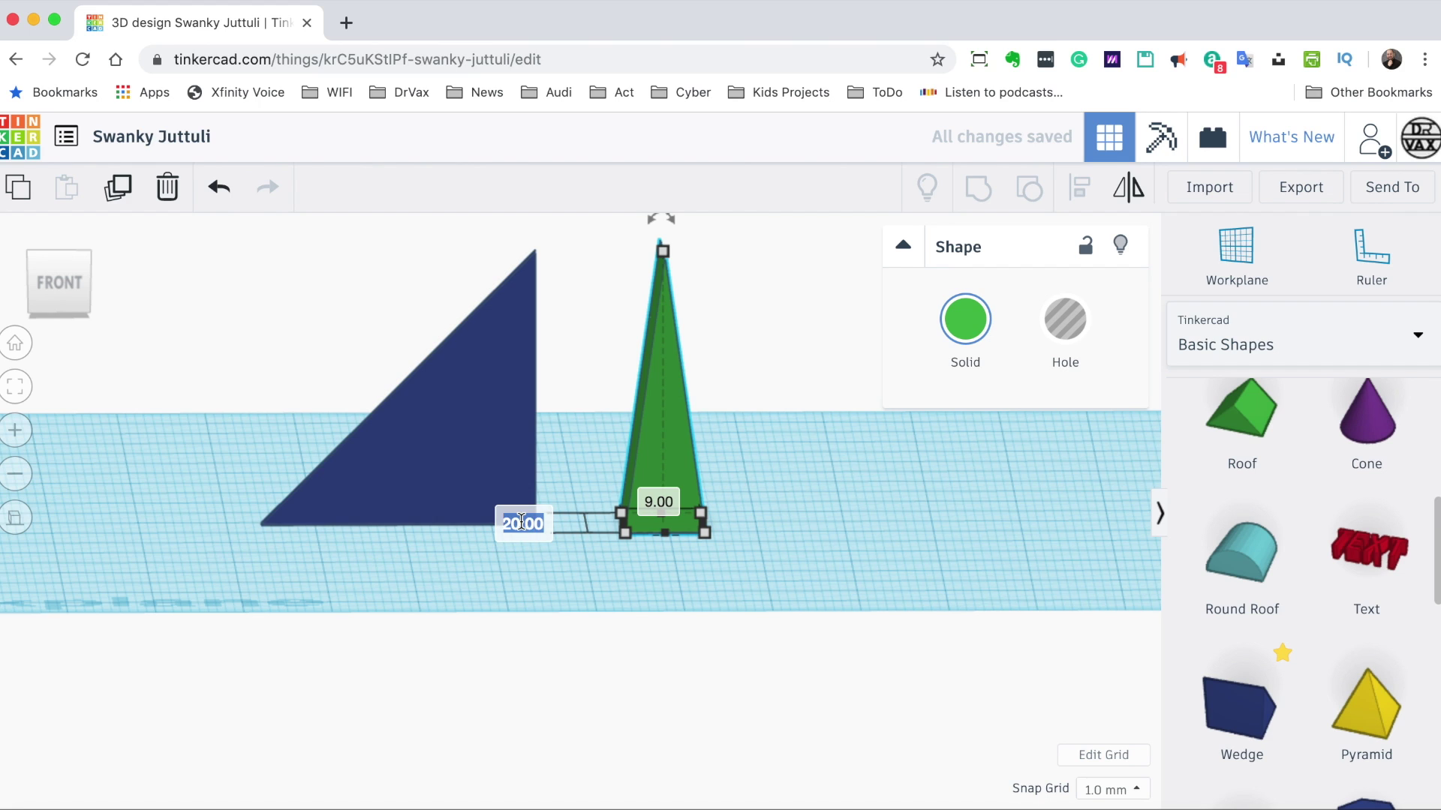
{"action": "type", "text": "1.5"}
{"action": "key", "text": "Return"}
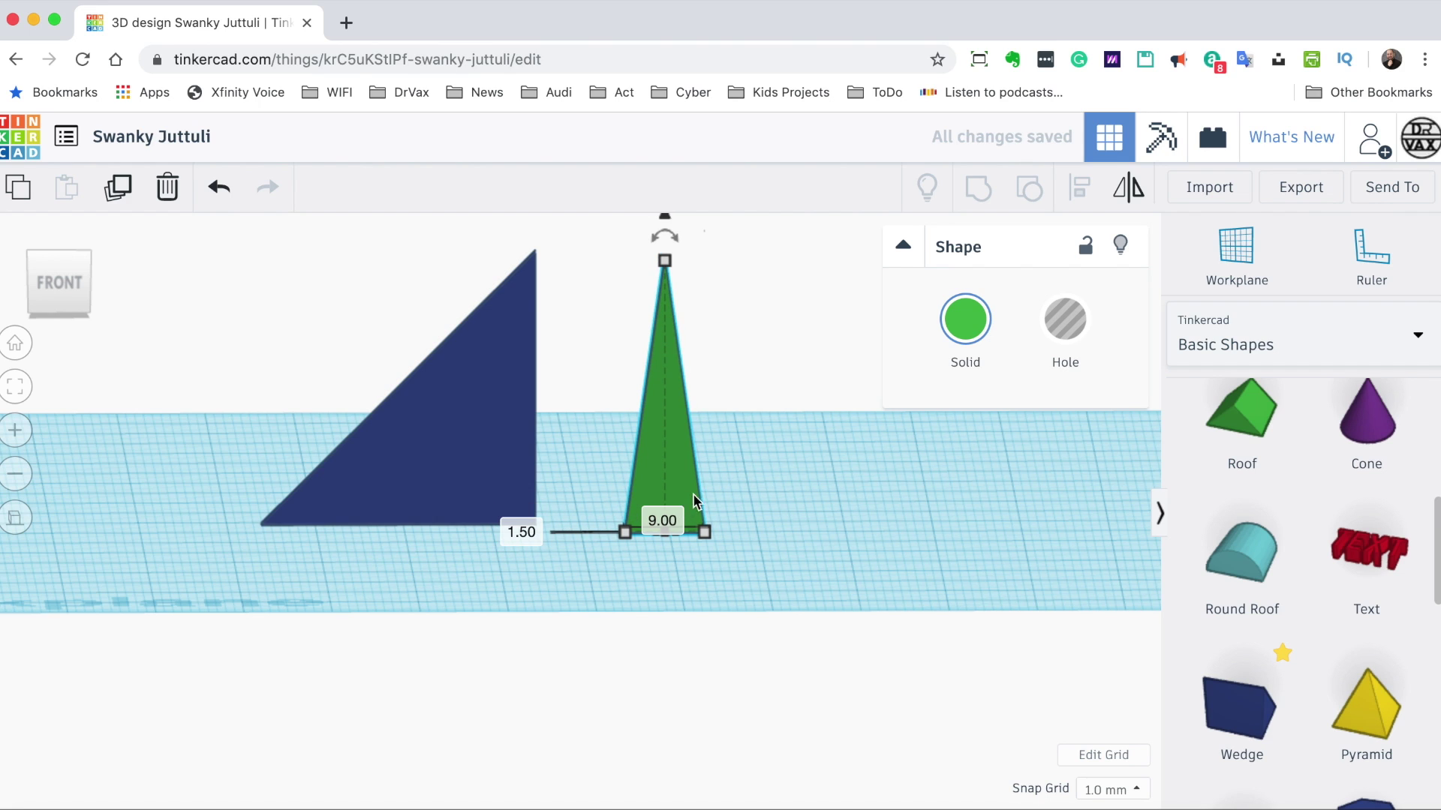
- Move the green roof so its apex meets the wedge's tip, fine-tuning the position with a 0.1 mm snap grid
{"action": "left_click_drag", "start_coordinate": [691, 480], "coordinate": [563, 469]}
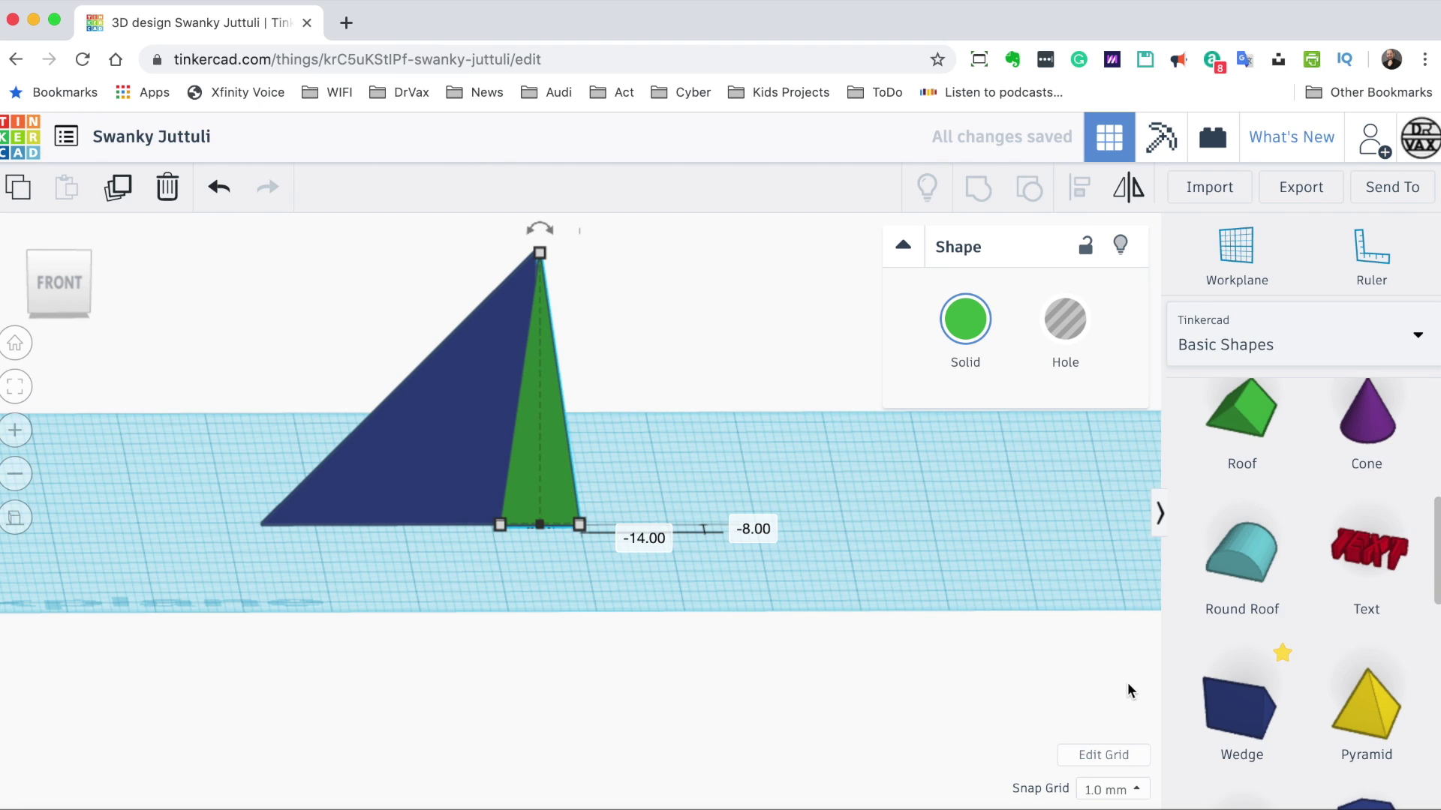
{"action": "left_click", "coordinate": [1119, 790]}
{"action": "left_click", "coordinate": [1108, 604]}
{"action": "key", "text": "Left"}
{"action": "key", "text": "Left"}
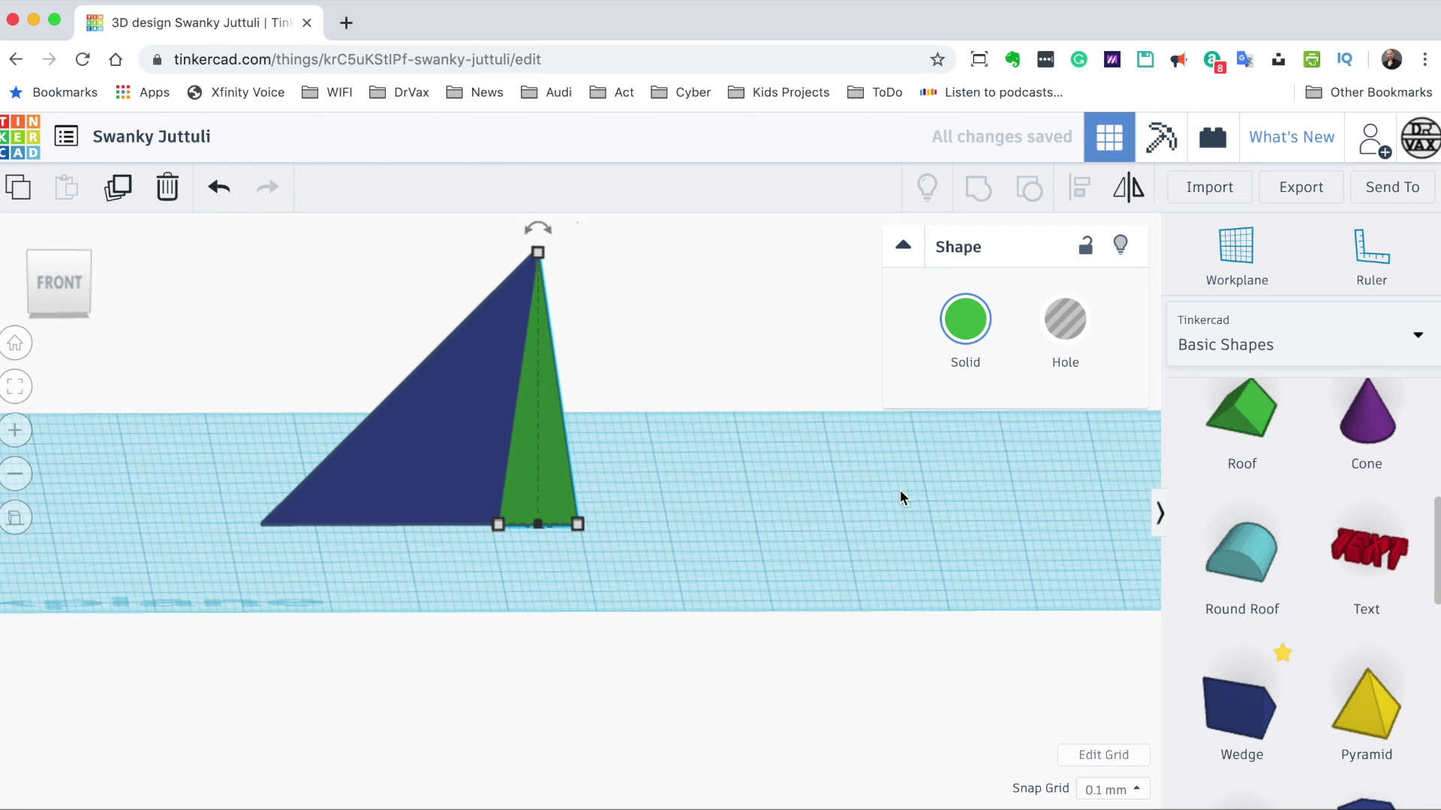
{"action": "left_click", "coordinate": [928, 476]}
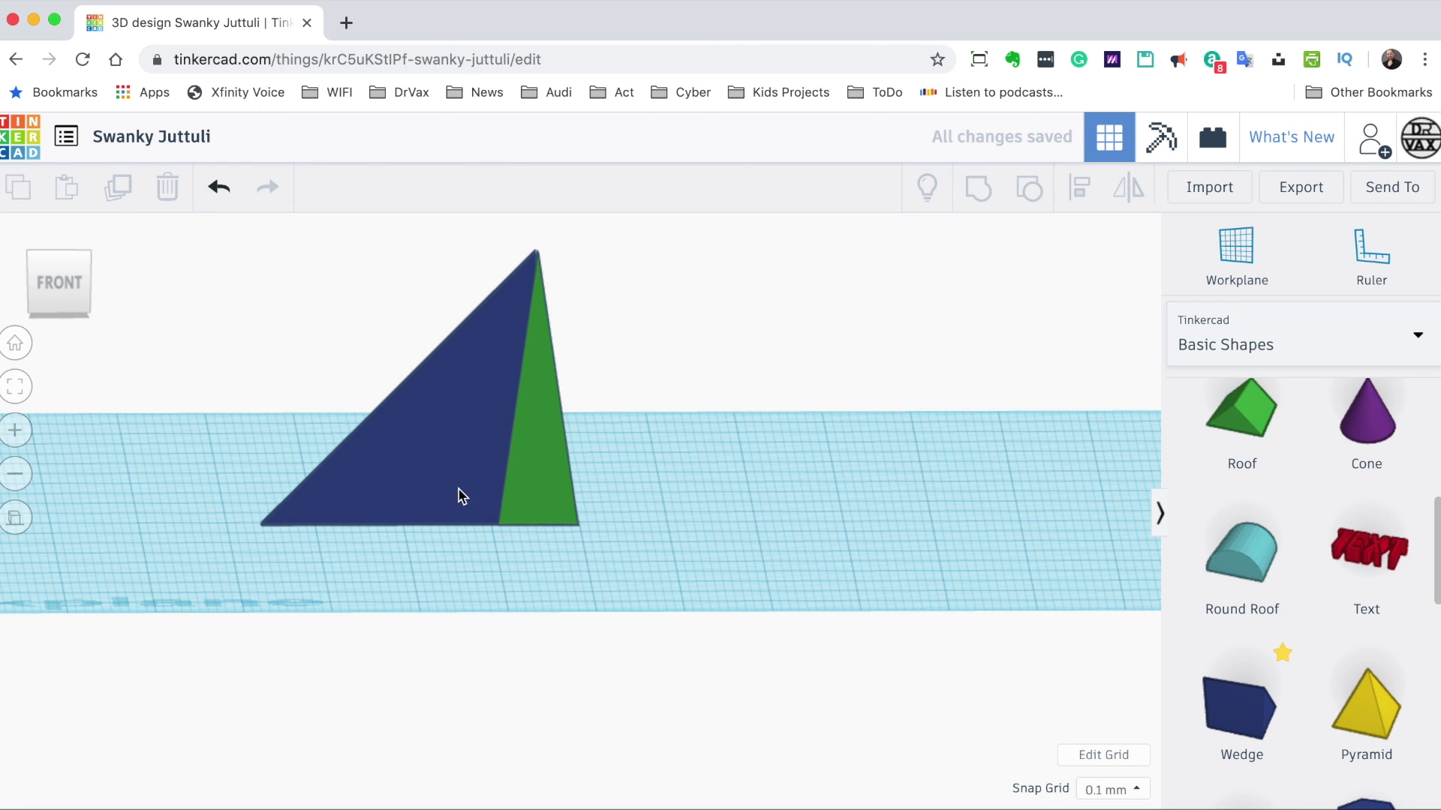
- Copy the green roof, paste the duplicate beside it and mirror the copy vertically so it points down
{"action": "left_click", "coordinate": [537, 470]}
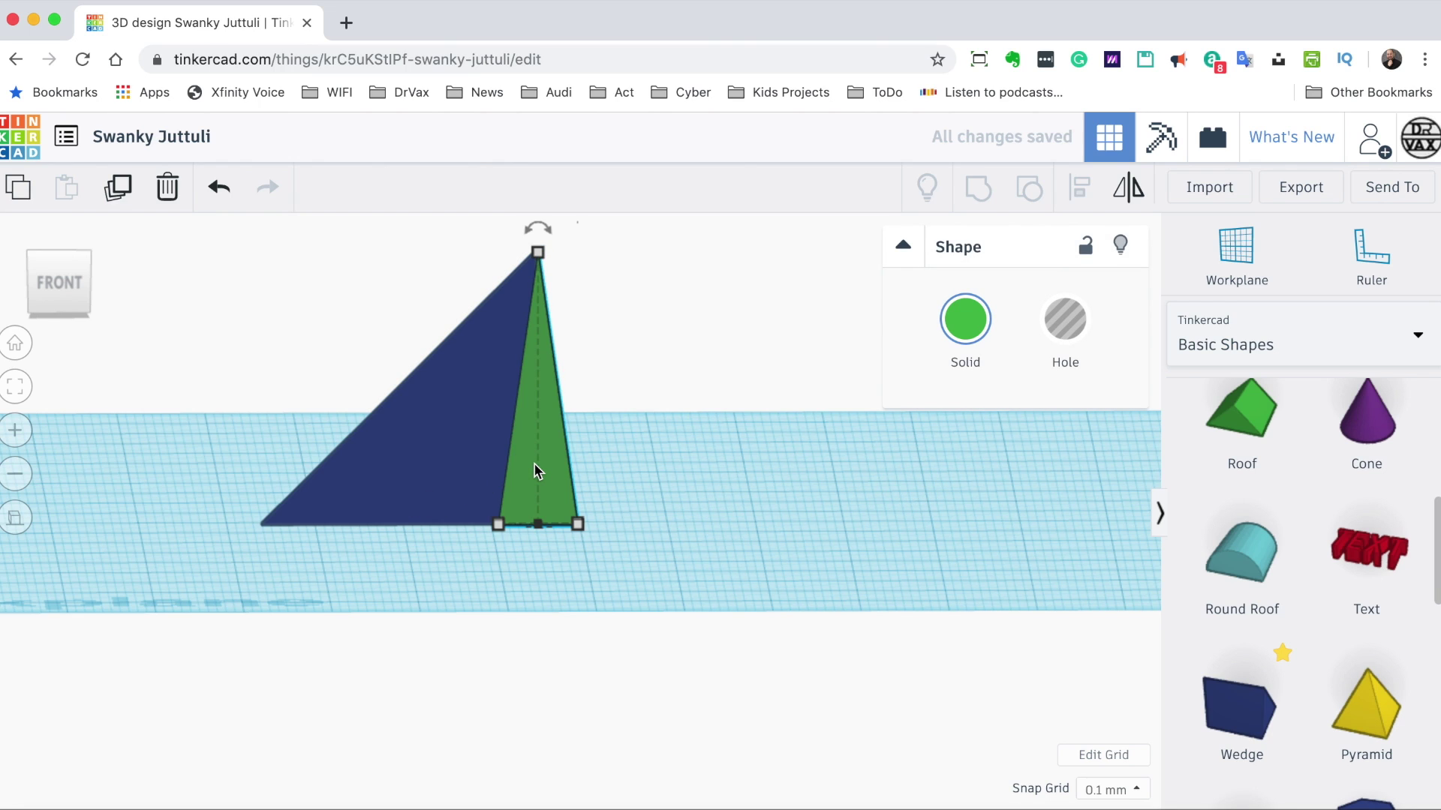
{"action": "key", "text": "ctrl+c"}
{"action": "key", "text": "ctrl+v"}
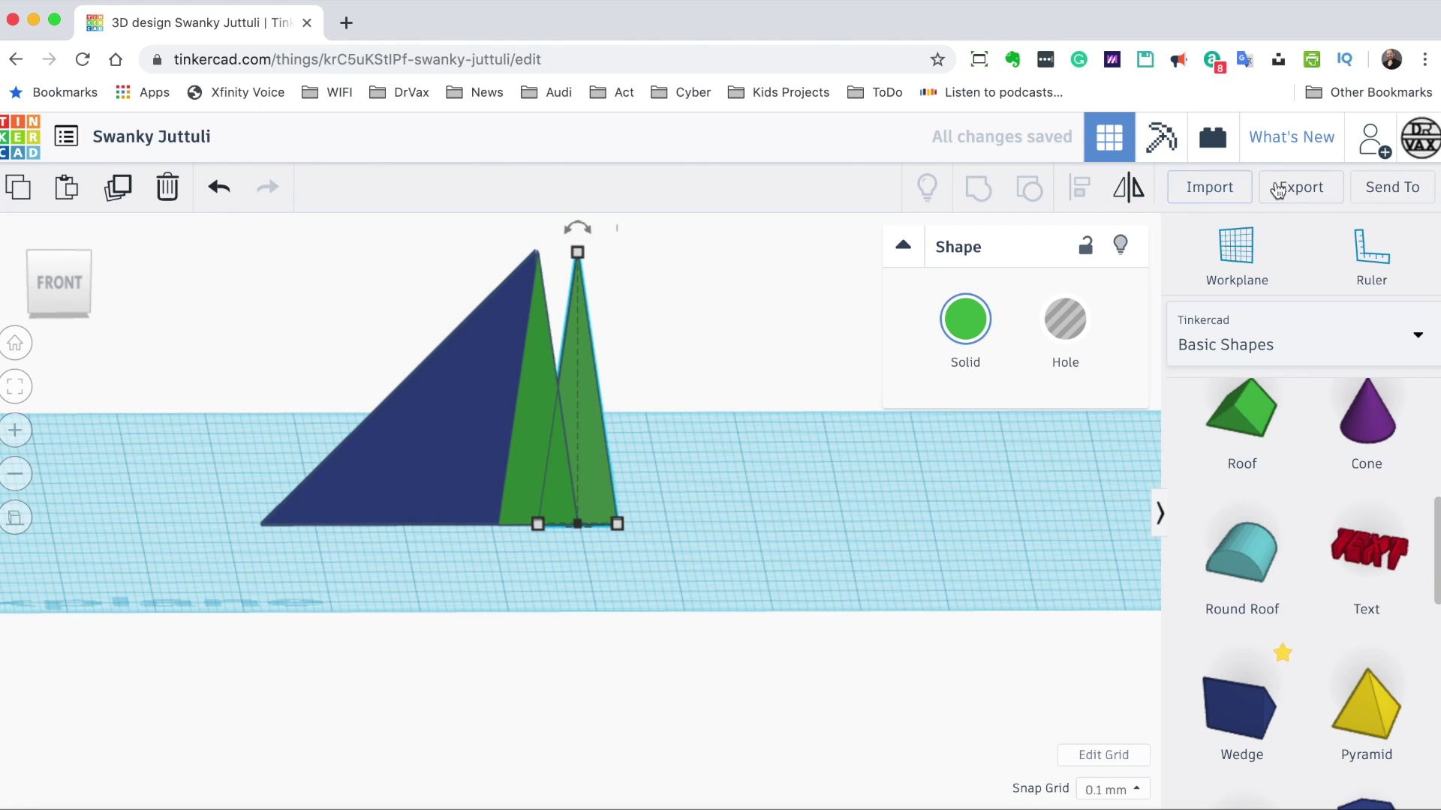
{"action": "left_click", "coordinate": [1127, 191]}
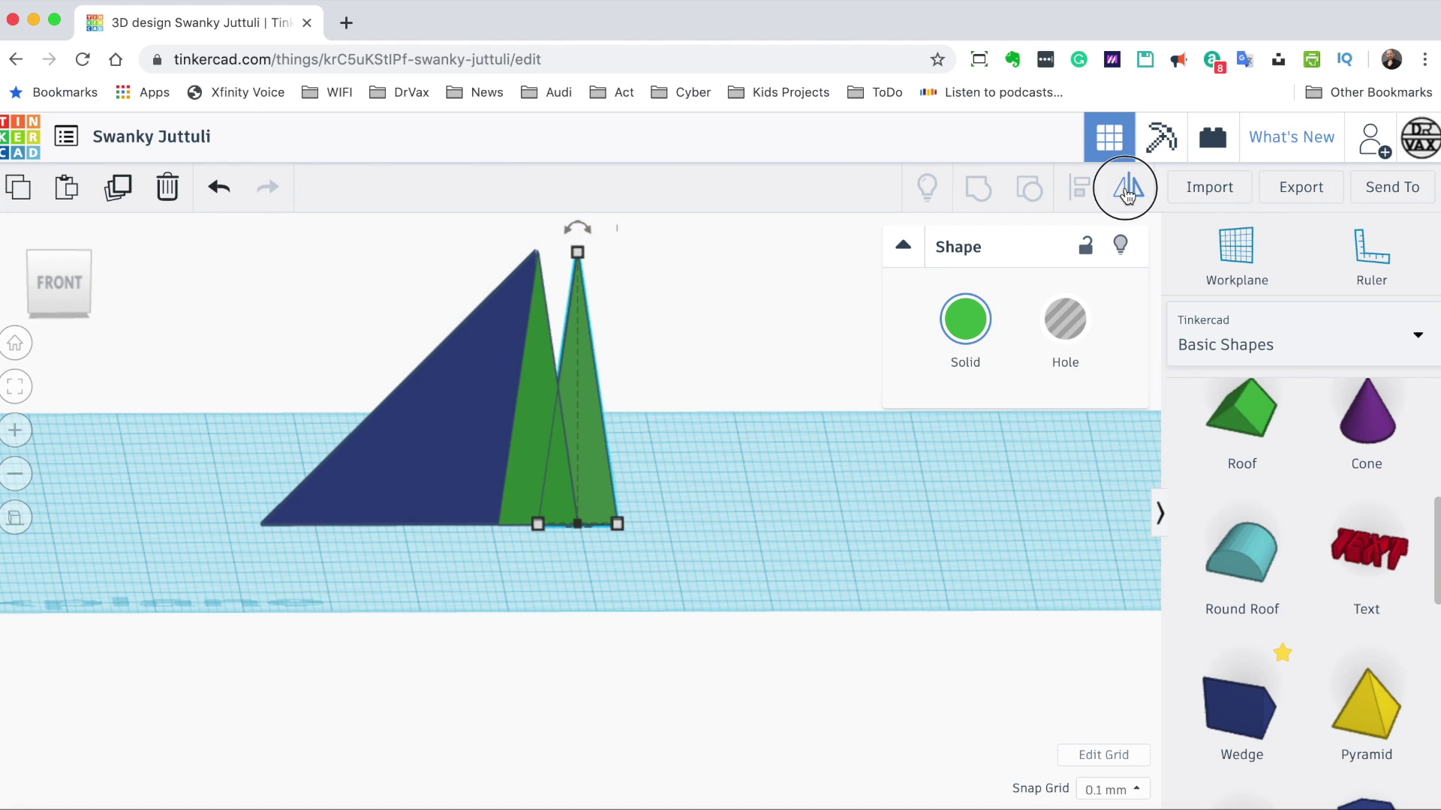
{"action": "left_click", "coordinate": [646, 383]}
{"action": "left_click", "coordinate": [688, 432]}
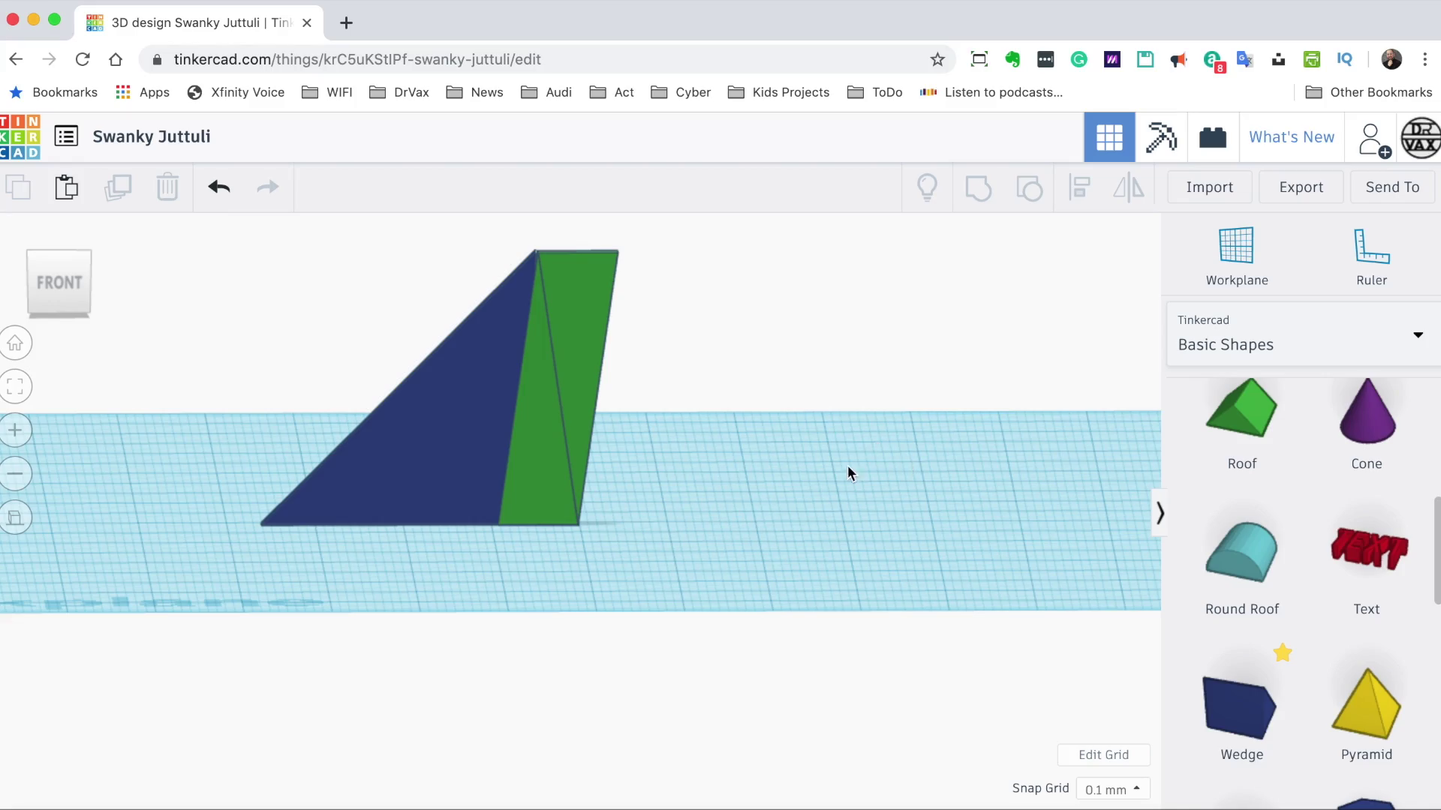
- Align the wedge and both roofs to the centre of their thickness so all three lie in one plane
{"action": "mouse_move", "coordinate": [828, 481]}
{"action": "right_mouse_down"}
{"action": "mouse_move", "coordinate": [334, 495]}
{"action": "mouse_move", "coordinate": [441, 537]}
{"action": "mouse_move", "coordinate": [695, 547]}
{"action": "mouse_move", "coordinate": [828, 484]}
{"action": "right_mouse_up"}
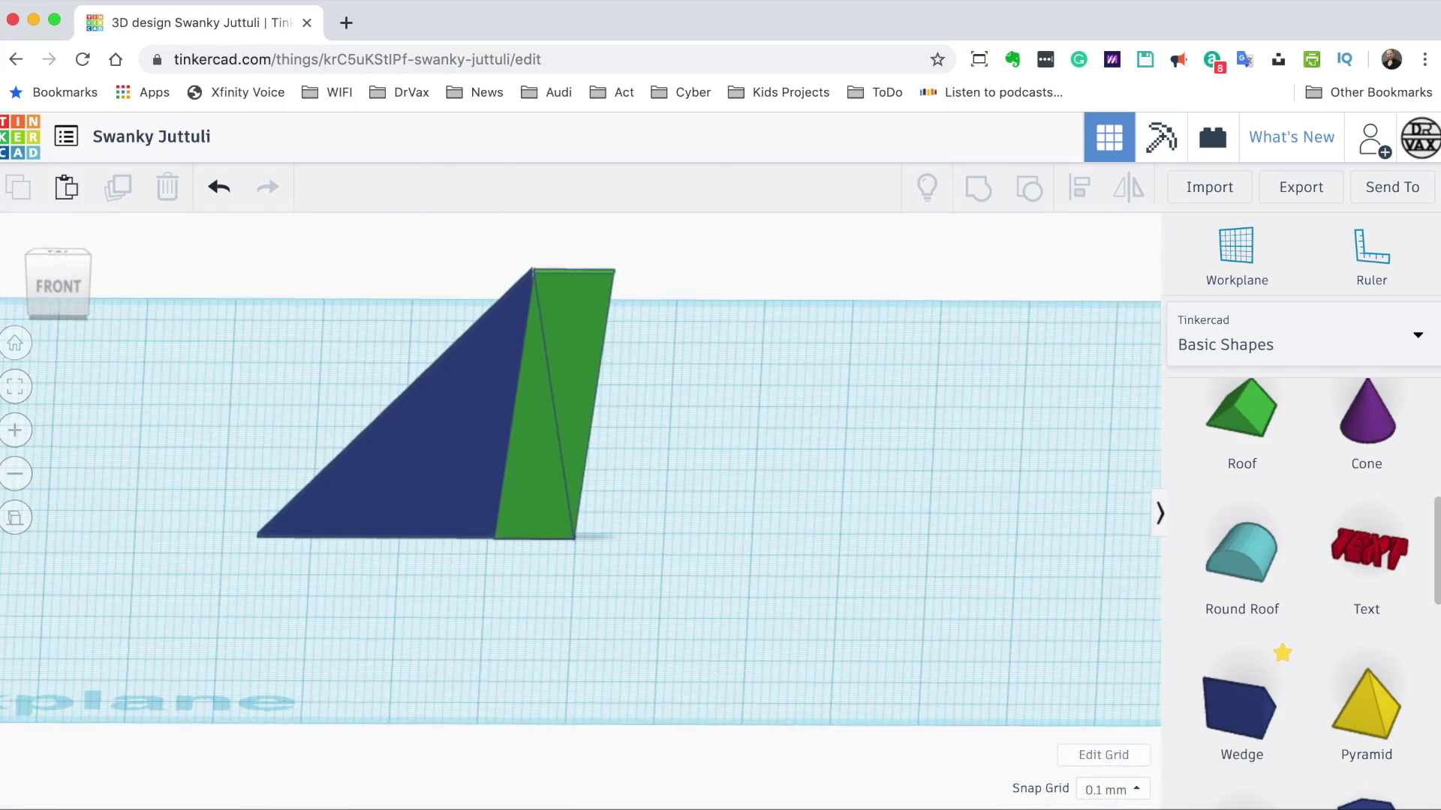
{"action": "left_click_drag", "start_coordinate": [235, 245], "coordinate": [701, 596]}
{"action": "right_click_drag", "start_coordinate": [721, 593], "coordinate": [460, 630]}
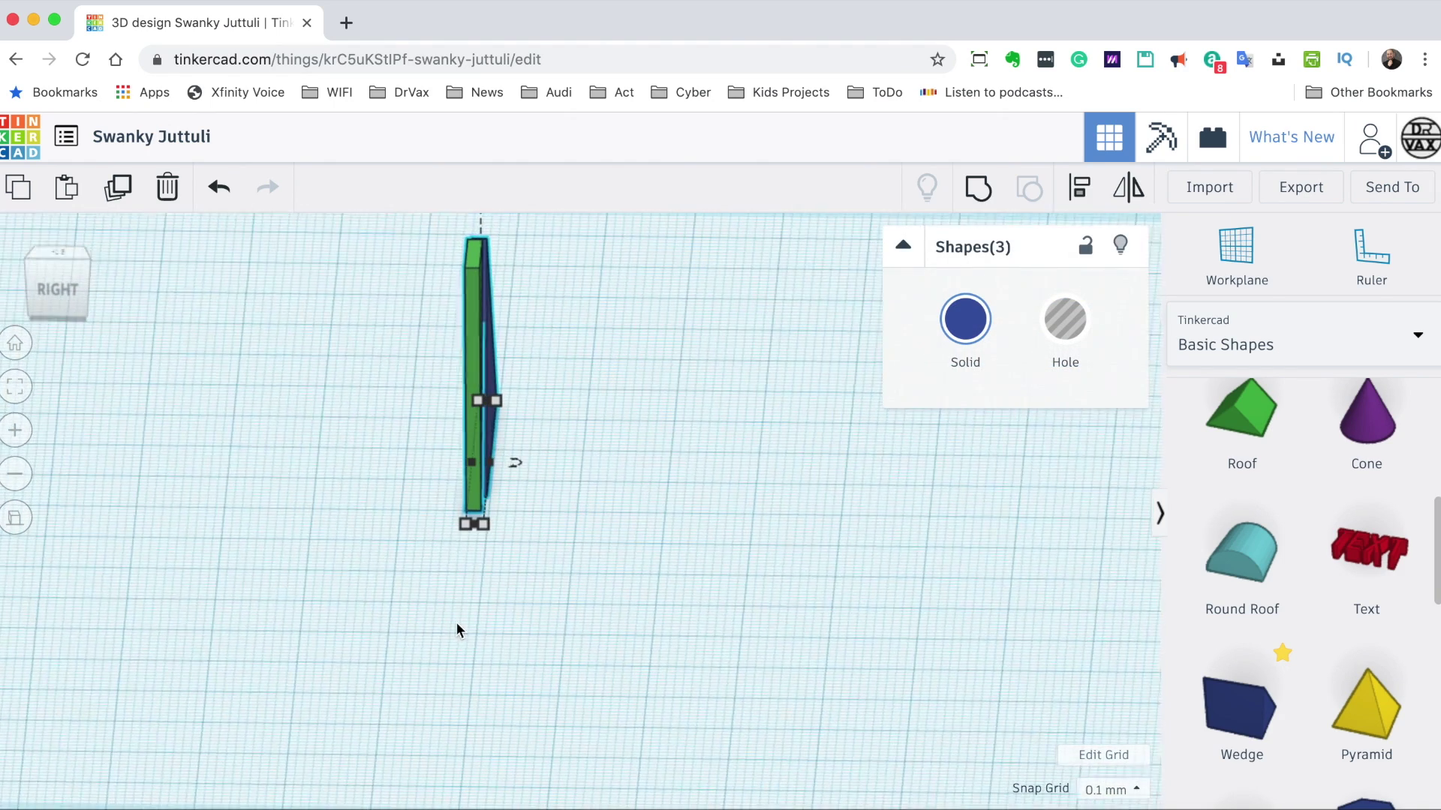
{"action": "left_click", "coordinate": [1079, 192]}
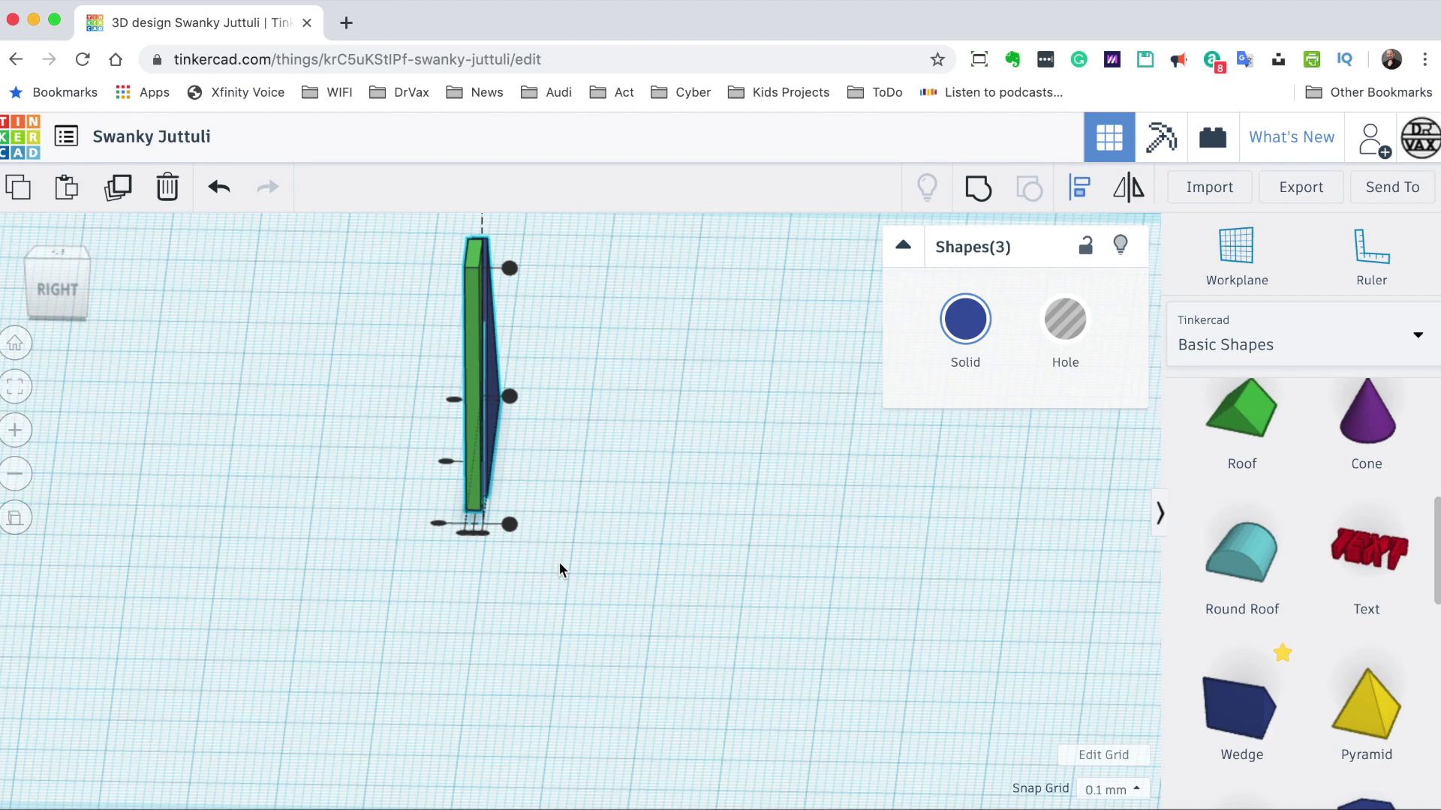
{"action": "scroll", "coordinate": [559, 561], "scroll_direction": "up", "scroll_amount": 5}
{"action": "scroll", "coordinate": [561, 562], "scroll_direction": "up", "scroll_amount": 1}
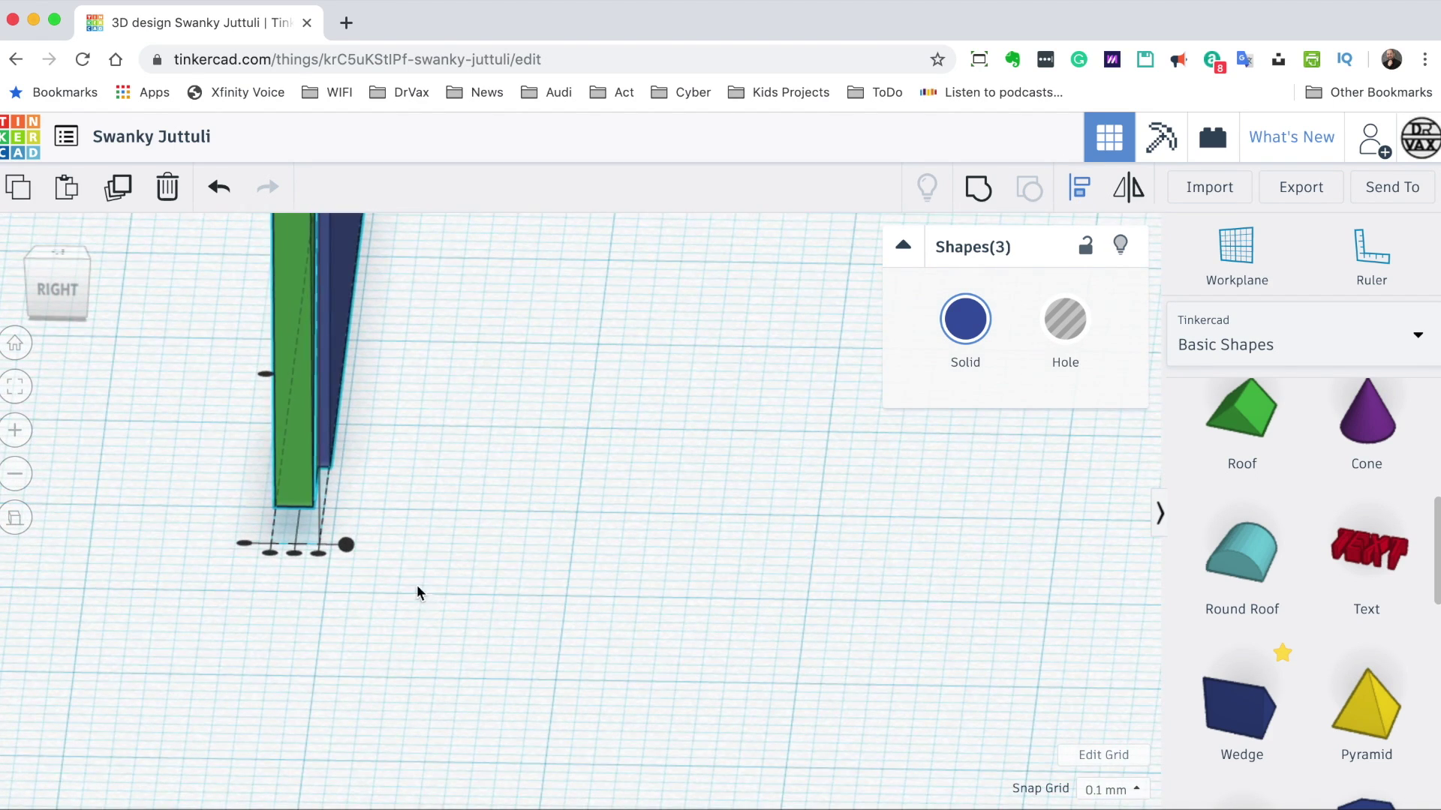
{"action": "left_click", "coordinate": [293, 553]}
{"action": "left_click", "coordinate": [326, 617]}
{"action": "right_click_drag", "start_coordinate": [326, 617], "coordinate": [719, 619]}
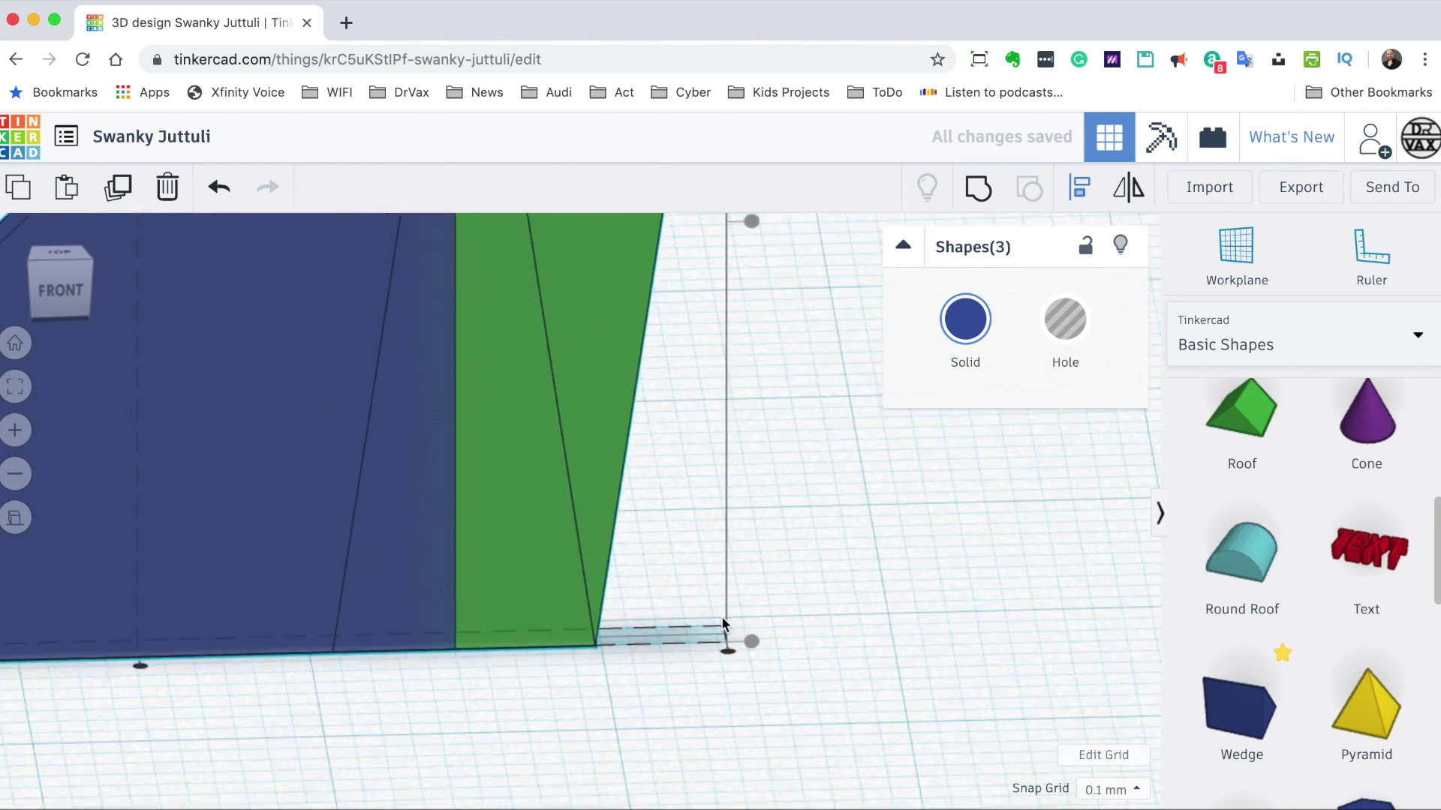
{"action": "scroll", "coordinate": [722, 617], "scroll_direction": "down", "scroll_amount": 5}
{"action": "left_click", "coordinate": [735, 602]}
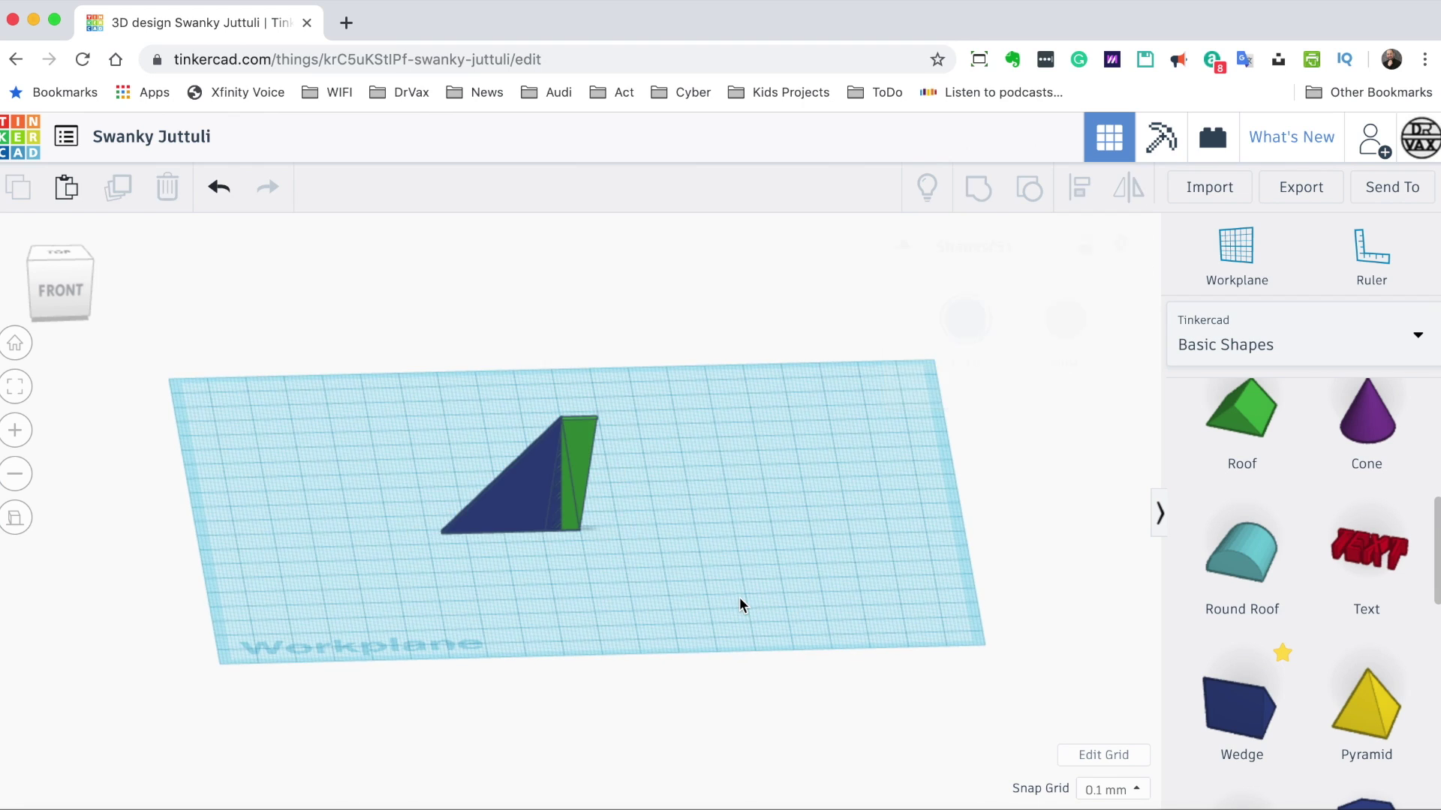
- Place a solid red Box beside the fin shapes and set its depth to 3 mm
{"action": "scroll", "coordinate": [733, 582], "scroll_direction": "up", "scroll_amount": 3}
{"action": "scroll", "coordinate": [733, 582], "scroll_direction": "down", "scroll_amount": 2}
{"action": "scroll", "coordinate": [732, 583], "scroll_direction": "up", "scroll_amount": 1}
{"action": "scroll", "coordinate": [1255, 650], "scroll_direction": "down", "scroll_amount": 7}
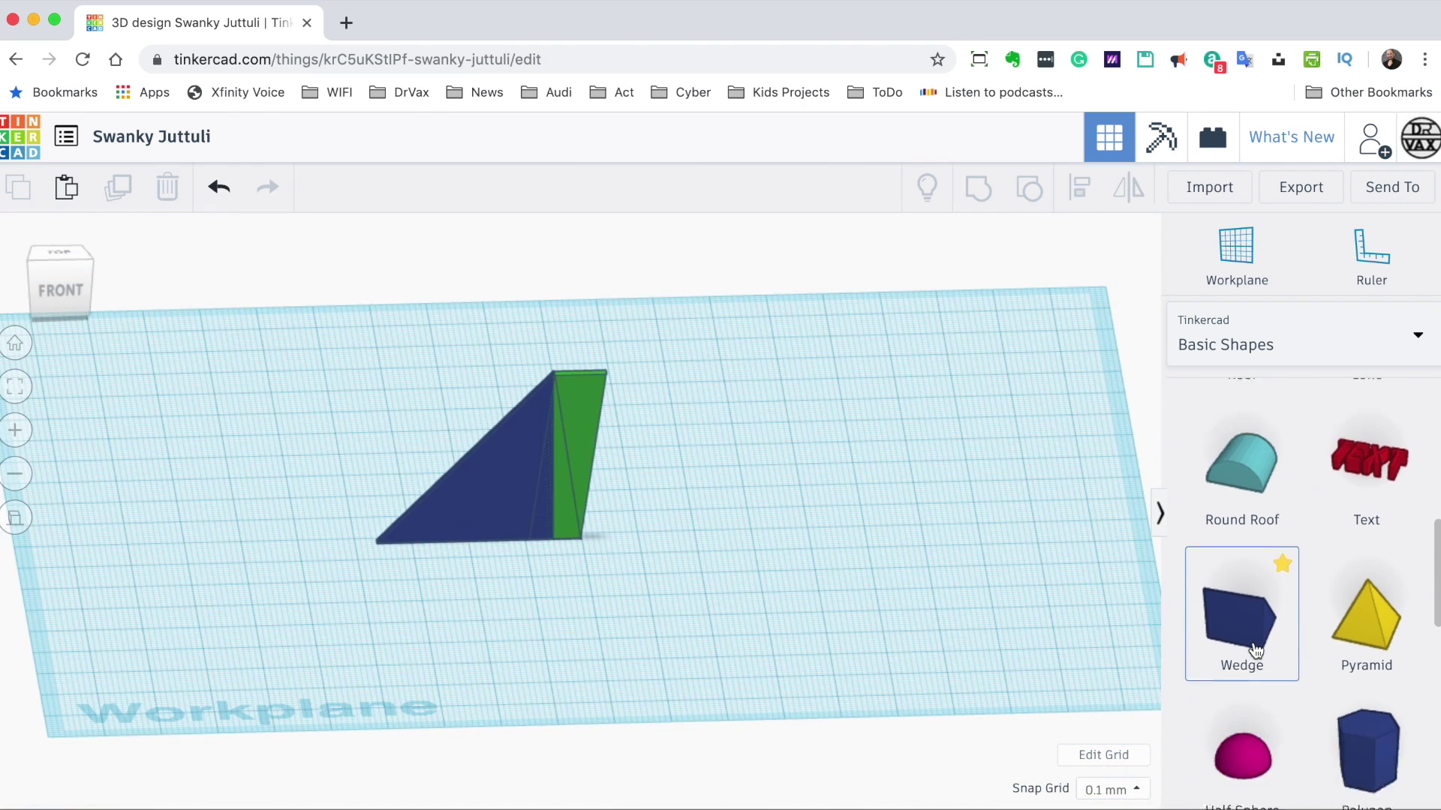
{"action": "scroll", "coordinate": [1254, 650], "scroll_direction": "down", "scroll_amount": 4}
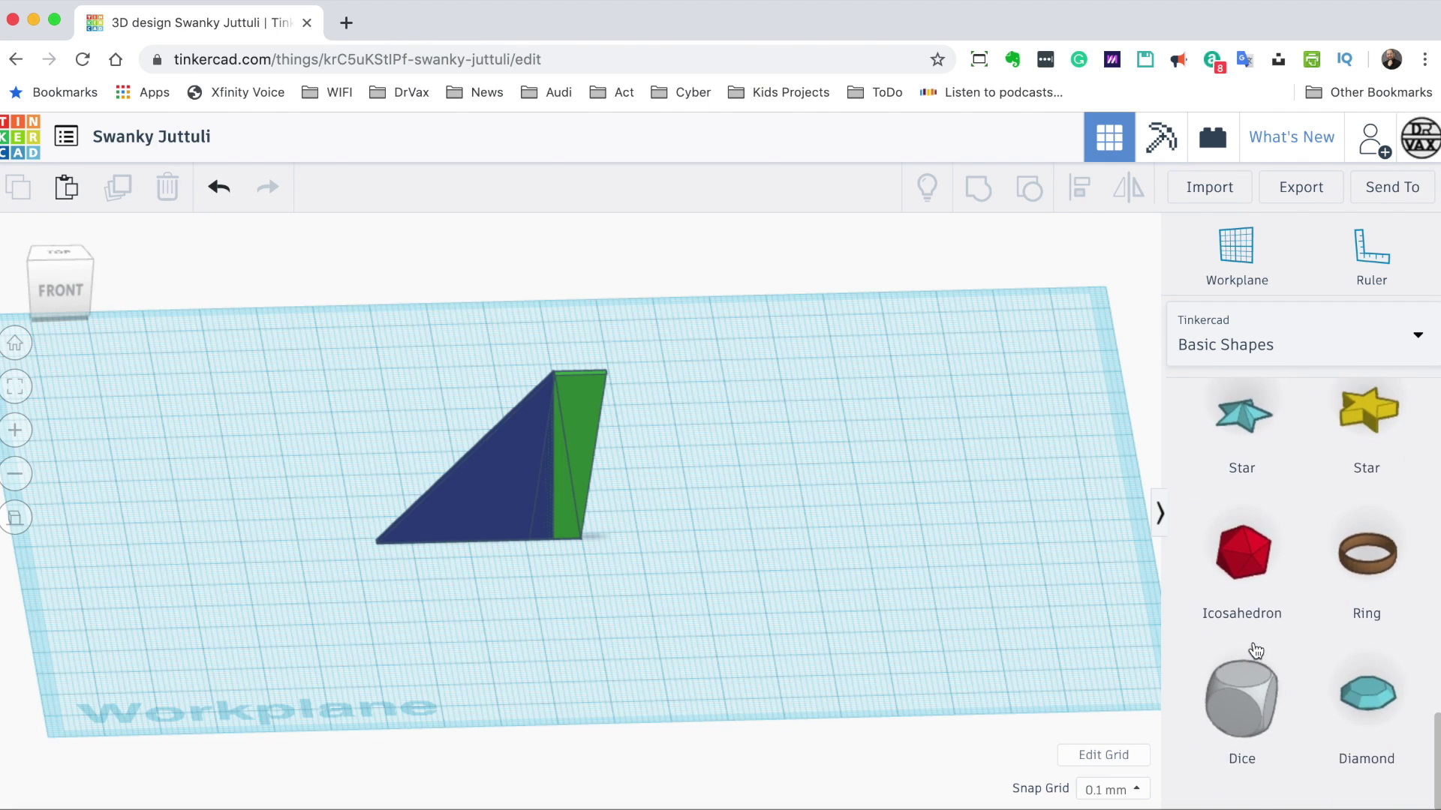
{"action": "scroll", "coordinate": [1255, 650], "scroll_direction": "up", "scroll_amount": 10}
{"action": "scroll", "coordinate": [1254, 650], "scroll_direction": "up", "scroll_amount": 3}
{"action": "left_click_drag", "start_coordinate": [1238, 593], "coordinate": [724, 504]}
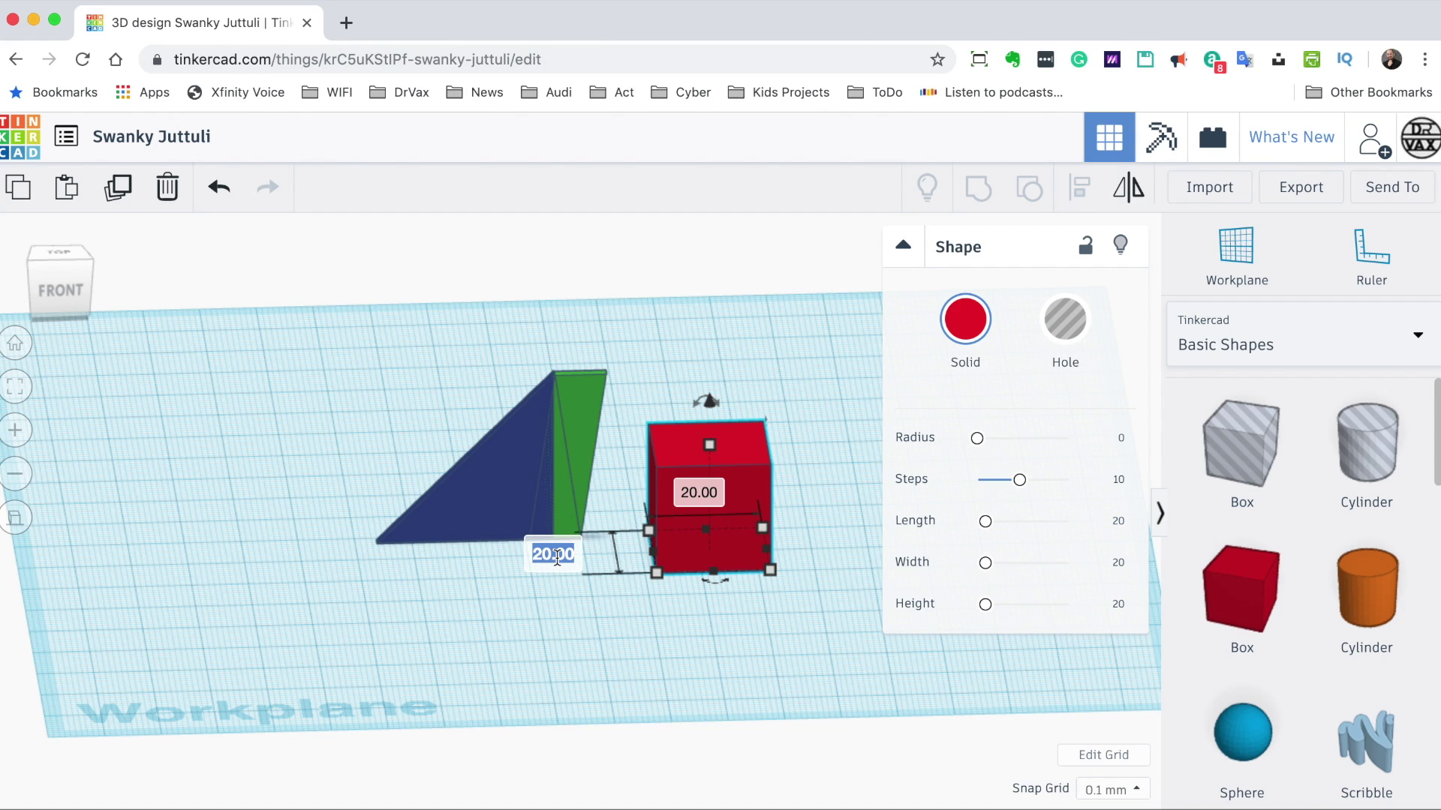
{"action": "type", "text": "3"}
{"action": "key", "text": "Return"}
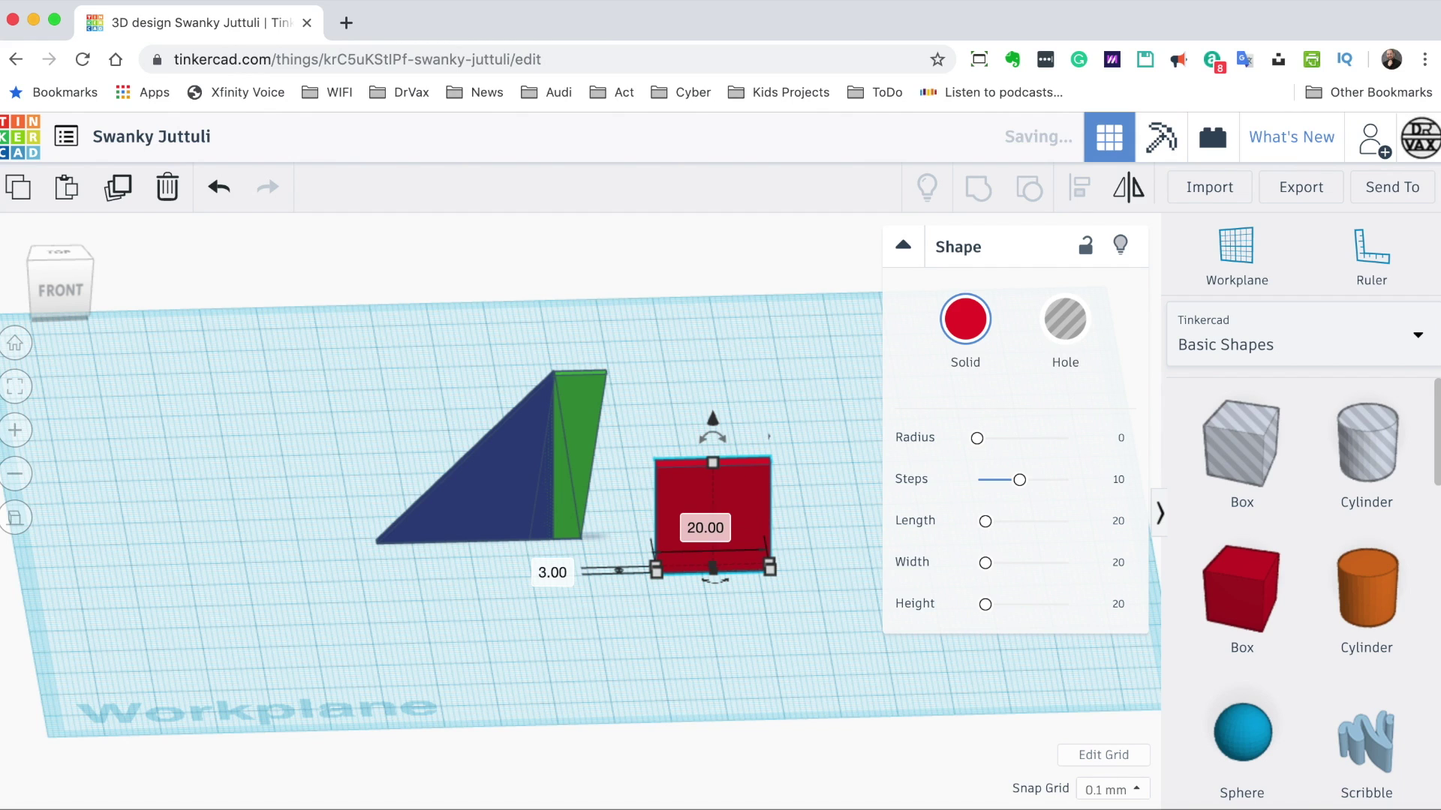
- Reduce the red box to about 7.2 mm high, set its width to 9 mm and move it in front of the fin
{"action": "left_click_drag", "start_coordinate": [719, 467], "coordinate": [722, 529]}
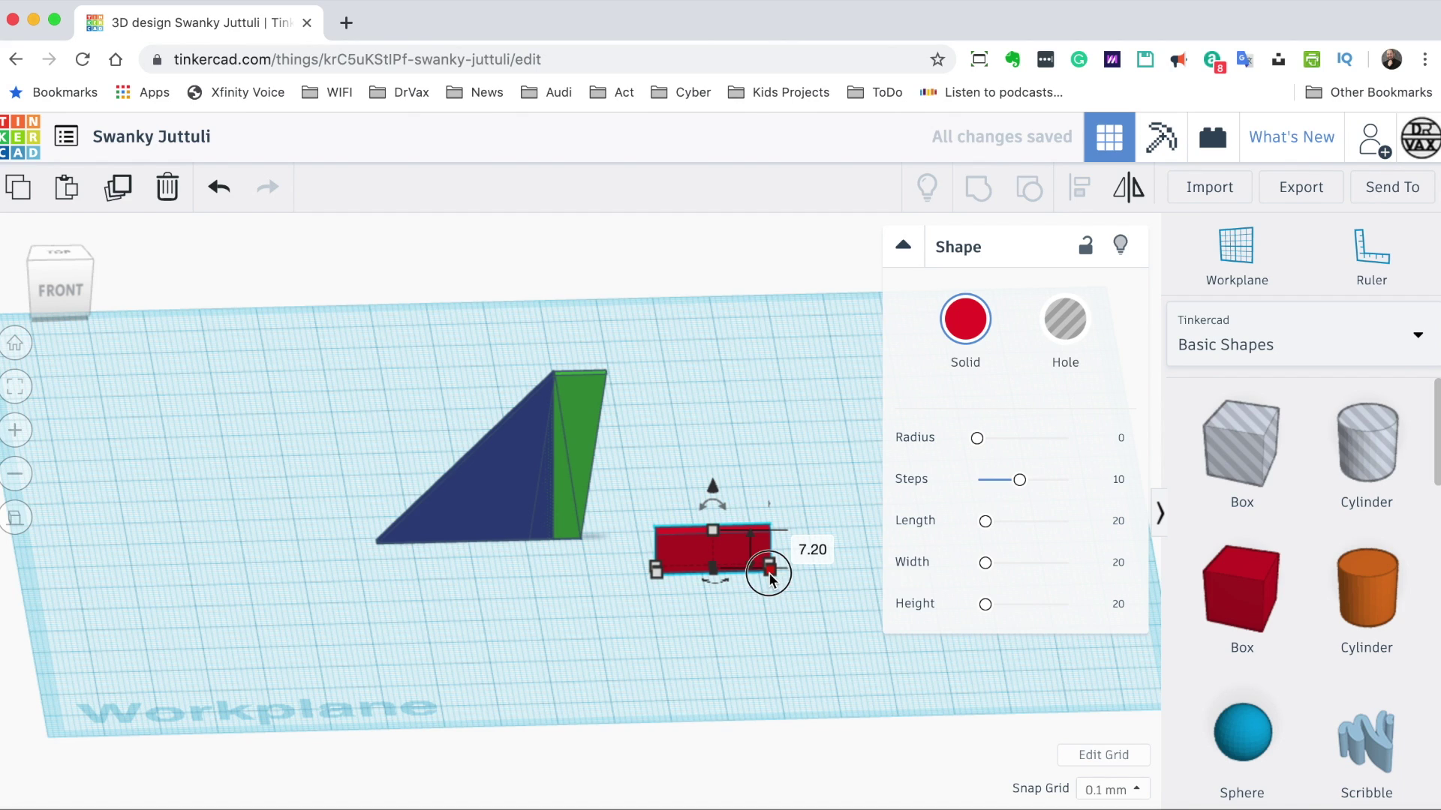
{"action": "mouse_move", "coordinate": [769, 573]}
{"action": "type", "text": "9"}
{"action": "key", "text": "Return"}
{"action": "left_click_drag", "start_coordinate": [679, 548], "coordinate": [501, 593]}
- Group the wedge and both roofs into a single fin shape, leaving out the red box
{"action": "left_click_drag", "start_coordinate": [311, 326], "coordinate": [698, 547]}
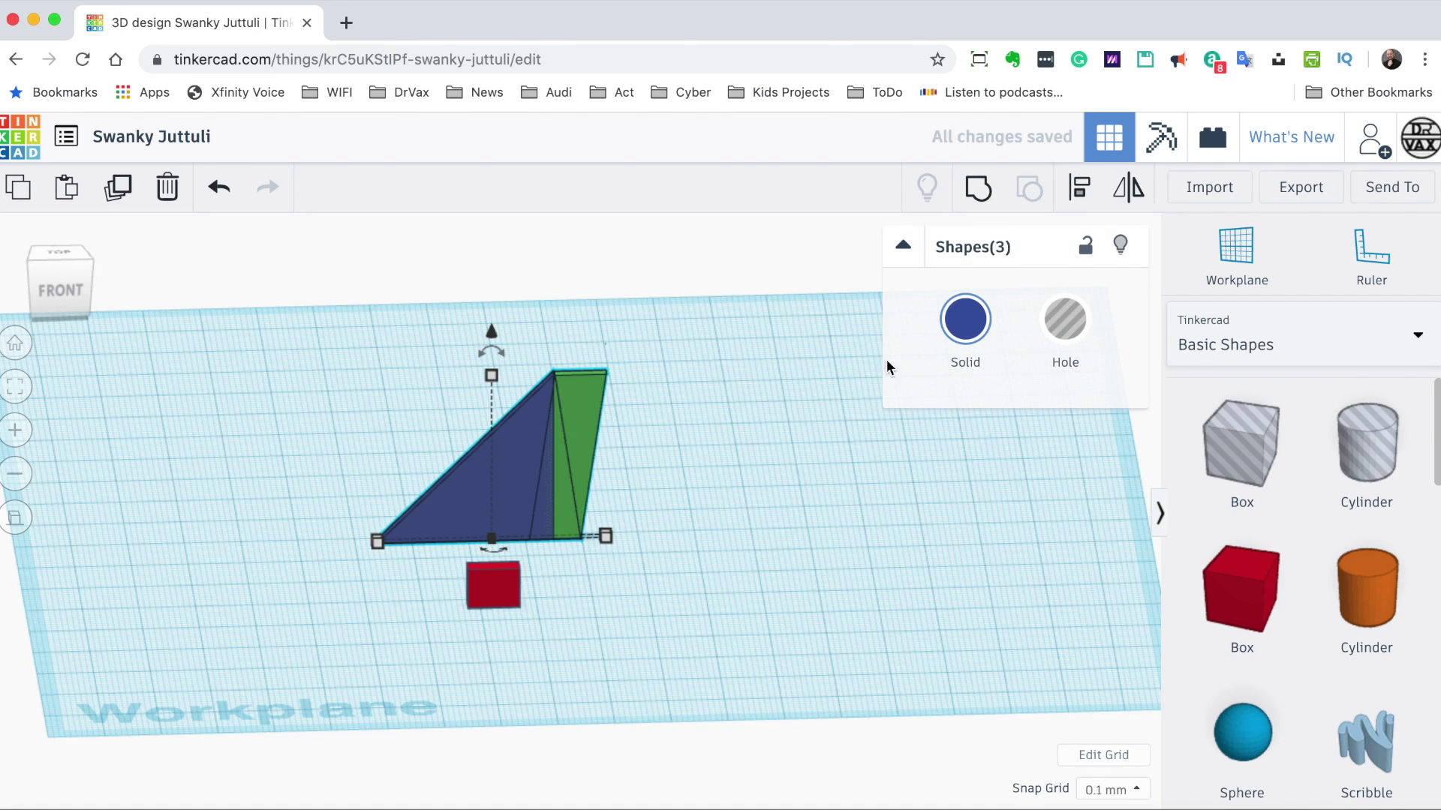
{"action": "left_click", "coordinate": [980, 188]}
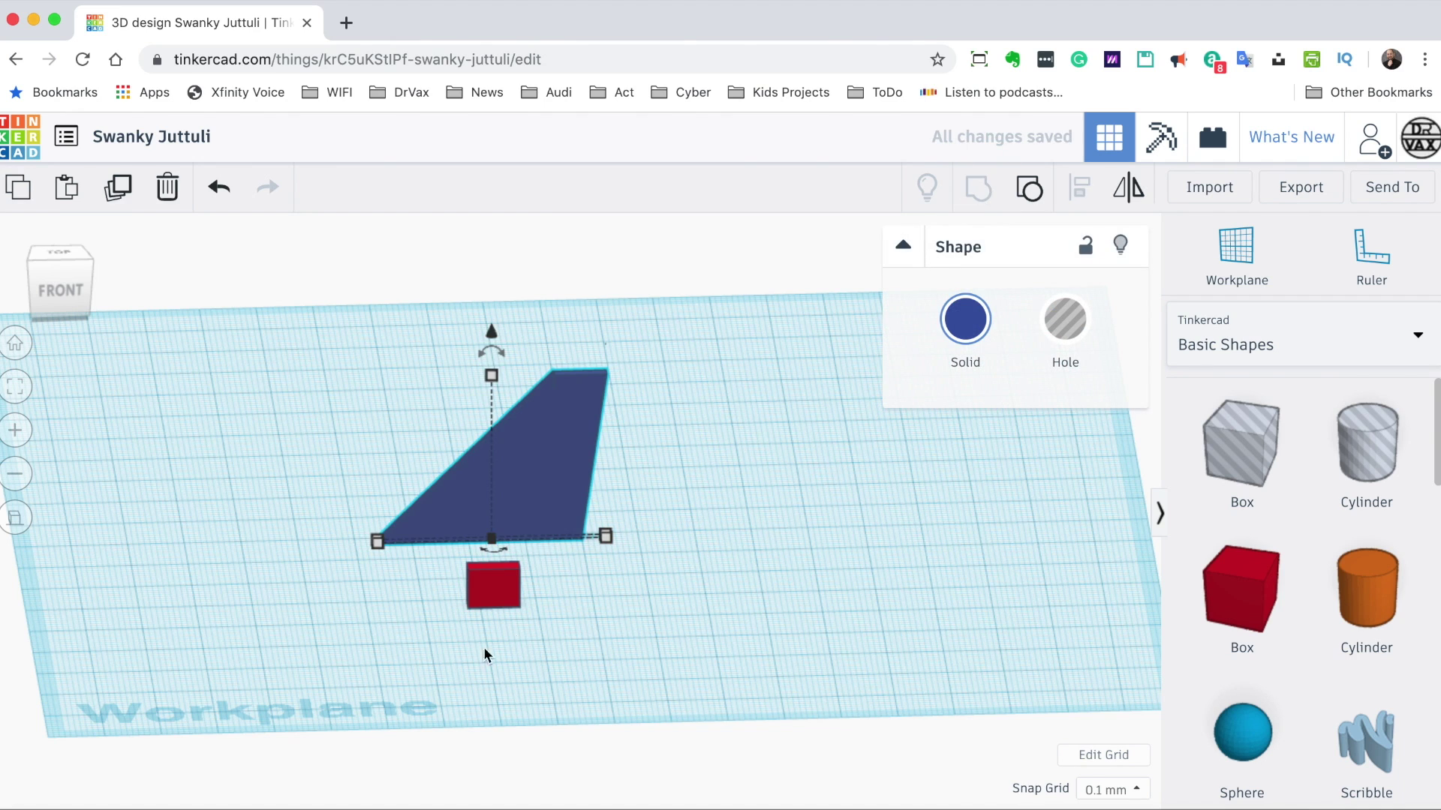
- Align the red box and the fin to the centre of their depth so the box sits within the fin's plane
{"action": "left_click", "coordinate": [495, 595]}
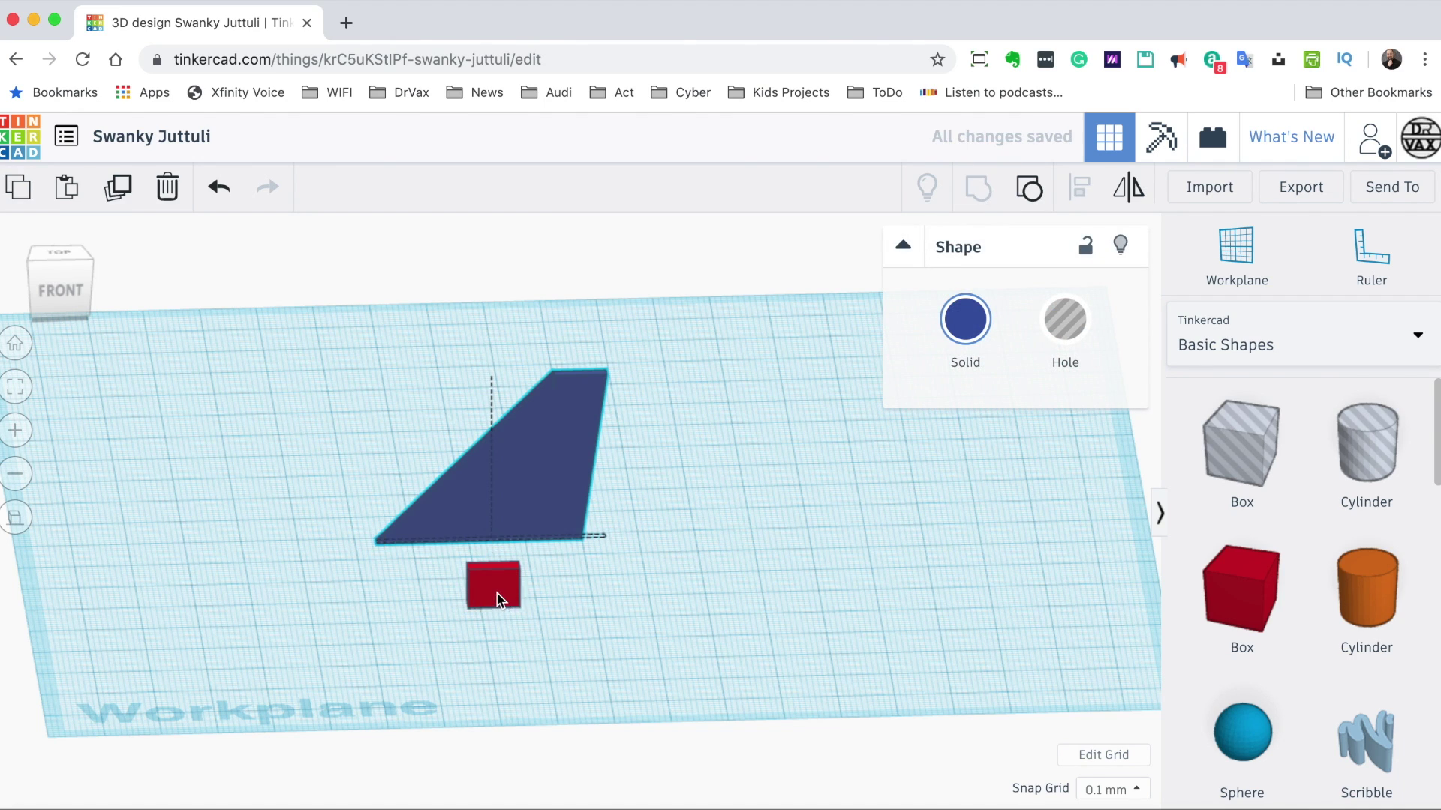
{"action": "left_click", "coordinate": [578, 506], "text": "shift"}
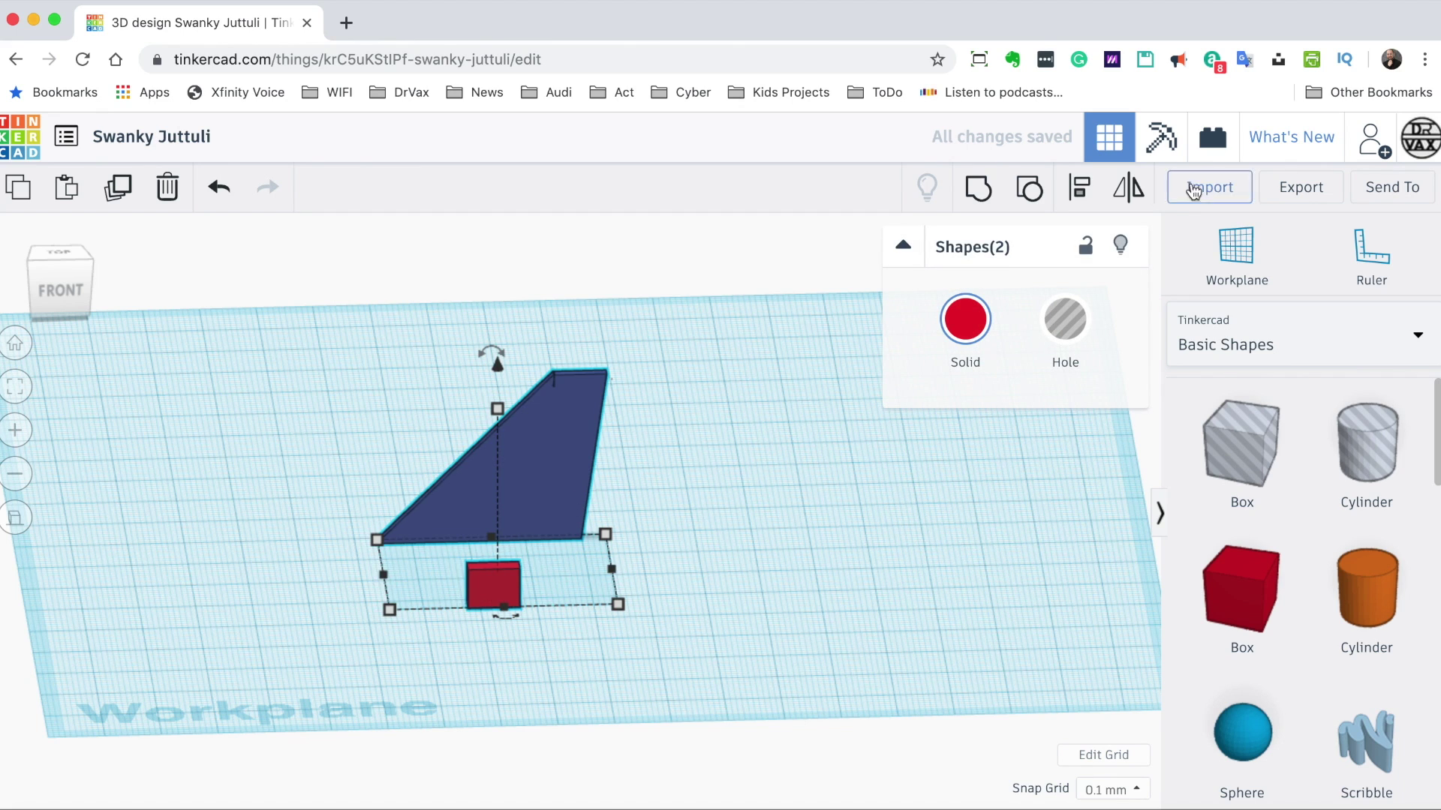
{"action": "left_click", "coordinate": [1079, 188]}
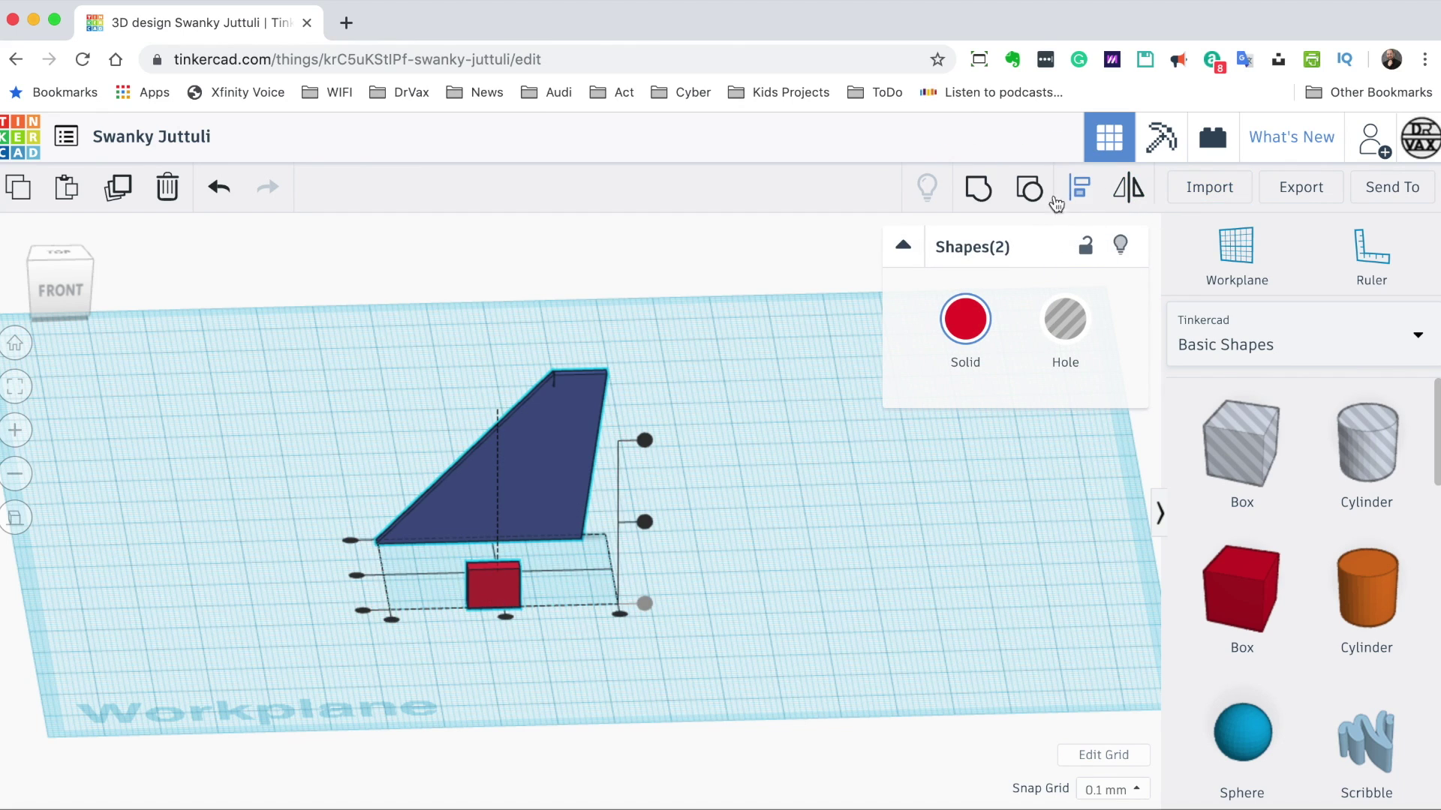
{"action": "left_click", "coordinate": [357, 576]}
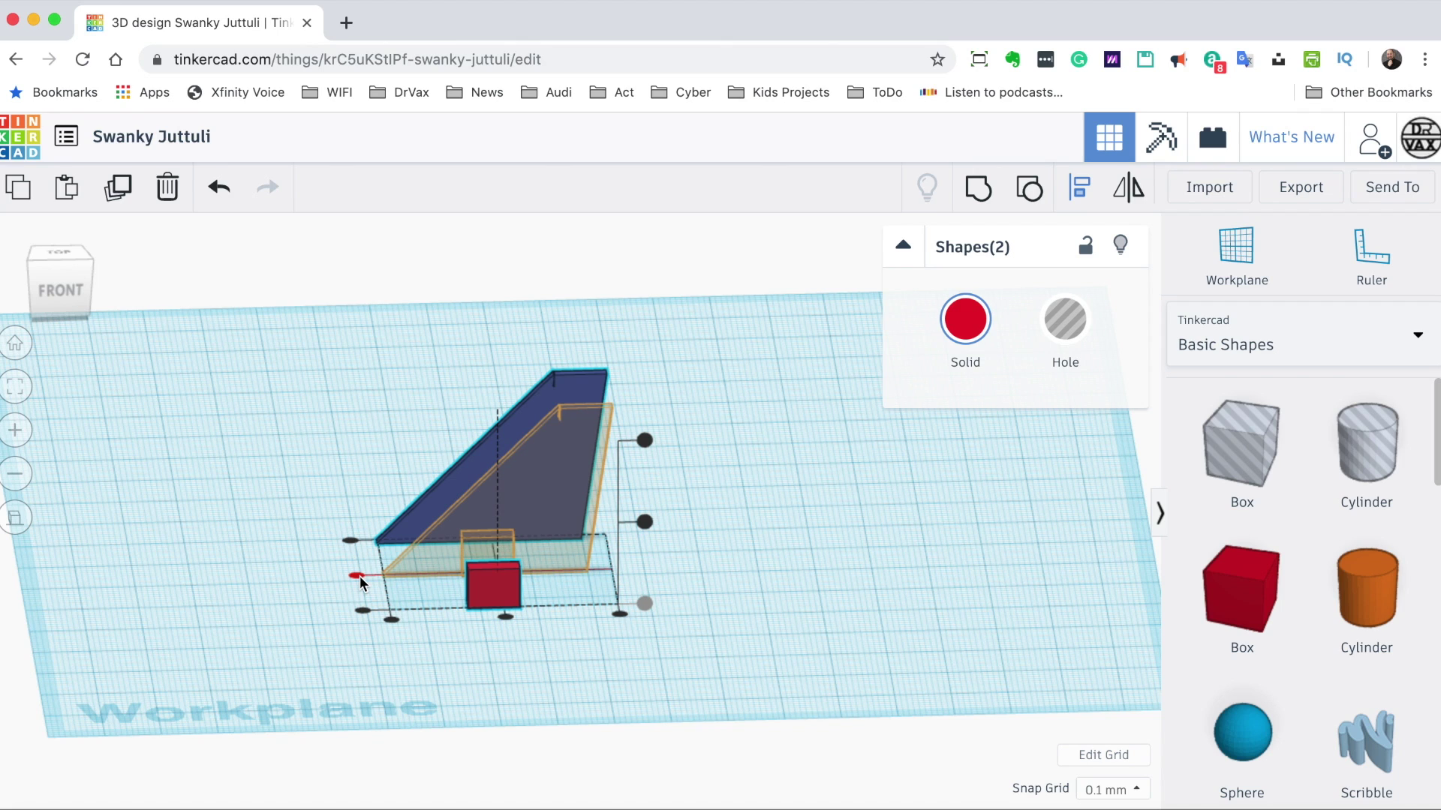
{"action": "left_click", "coordinate": [1038, 583]}
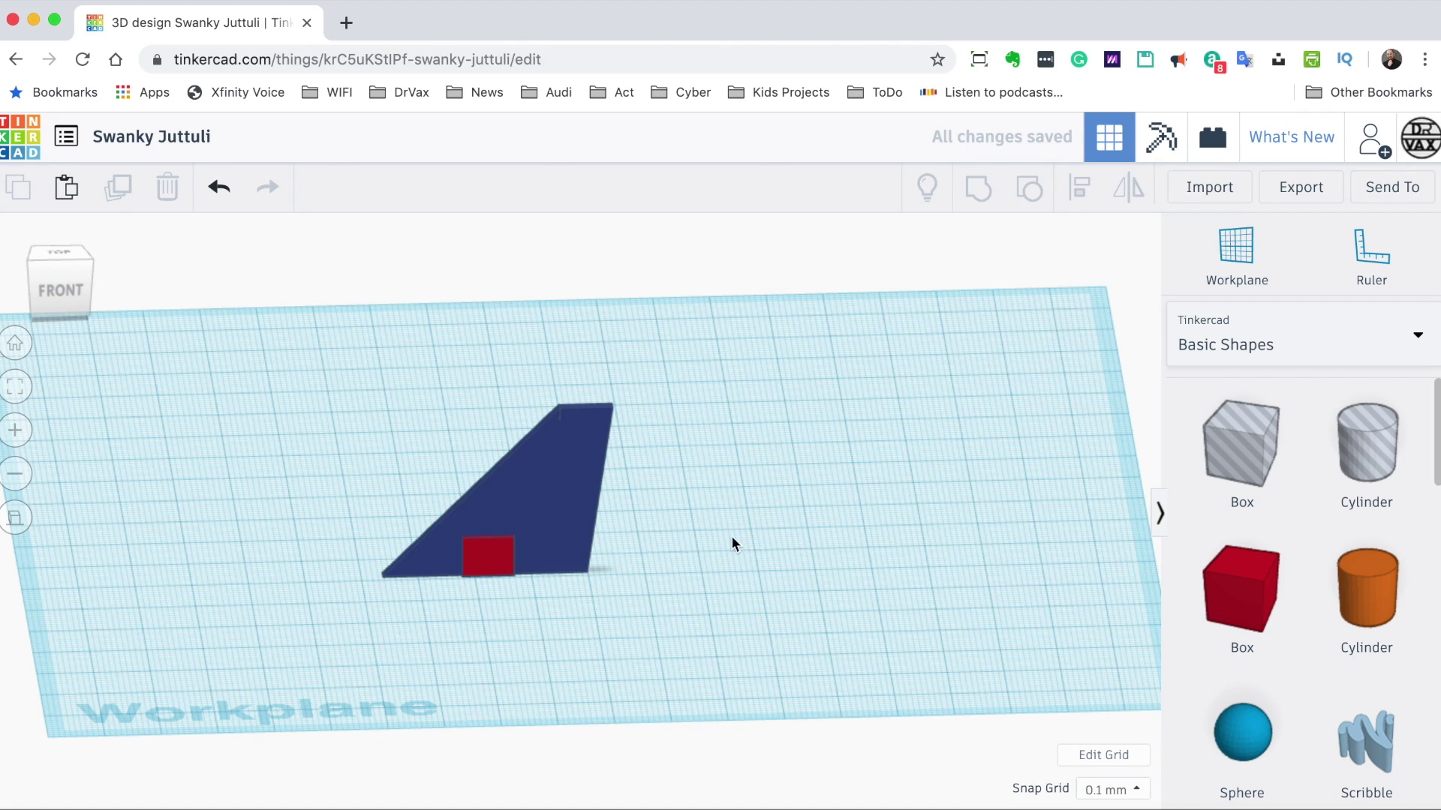
- Raise the fin 4 mm above the workplane, leaving the red box in place as a tab below its base
{"action": "left_click", "coordinate": [574, 527]}
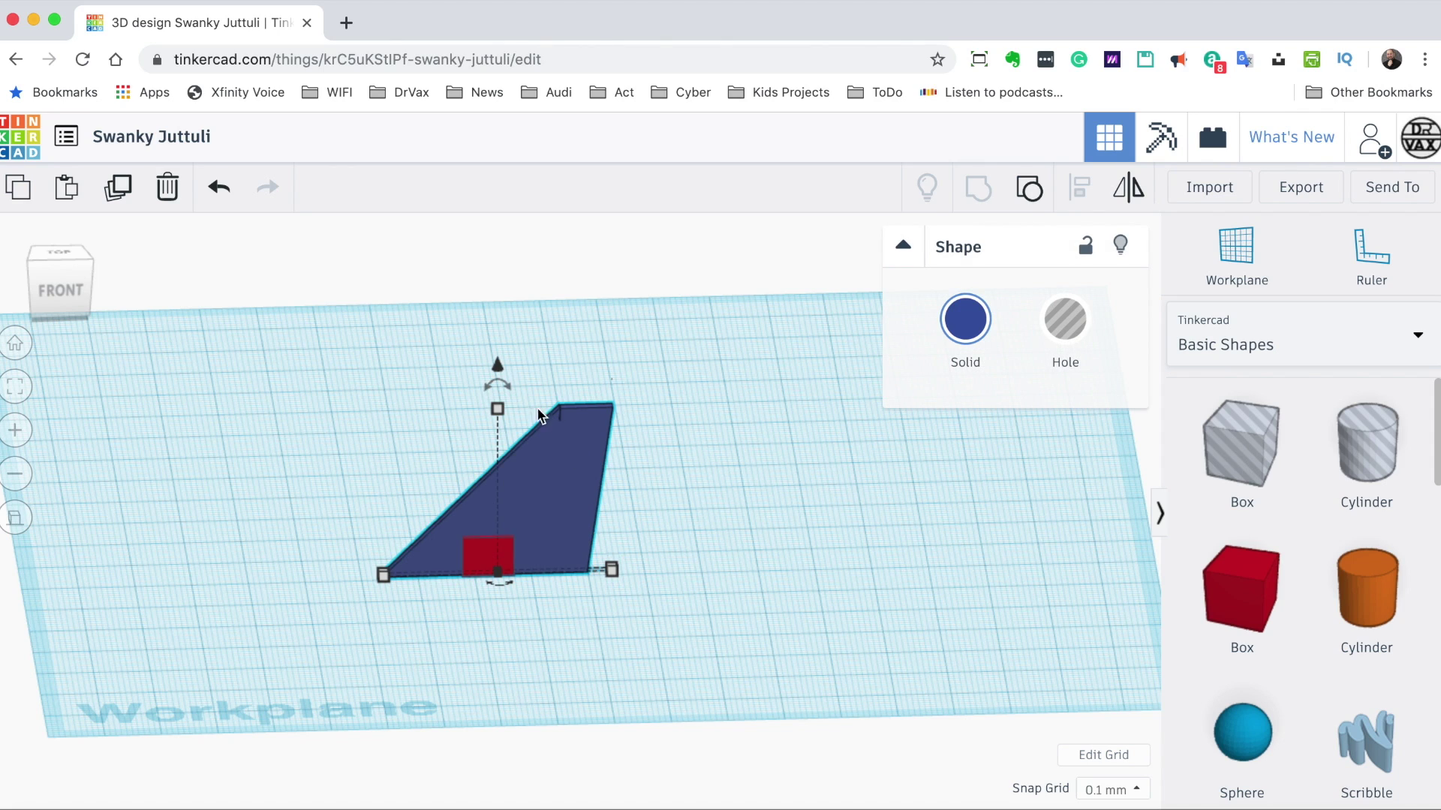
{"action": "left_click_drag", "start_coordinate": [497, 365], "coordinate": [497, 348]}
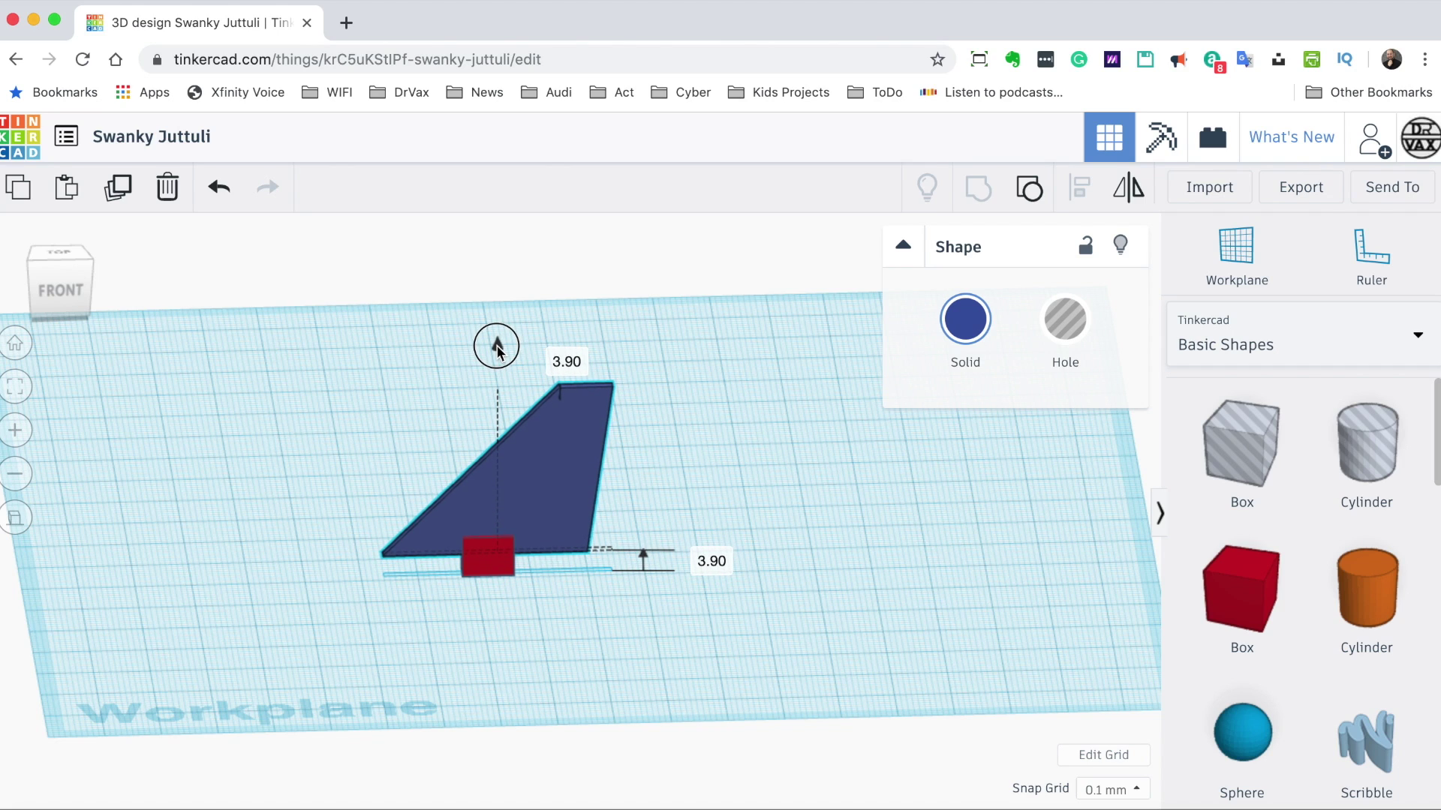
{"action": "left_click_drag", "start_coordinate": [497, 348], "coordinate": [497, 348]}
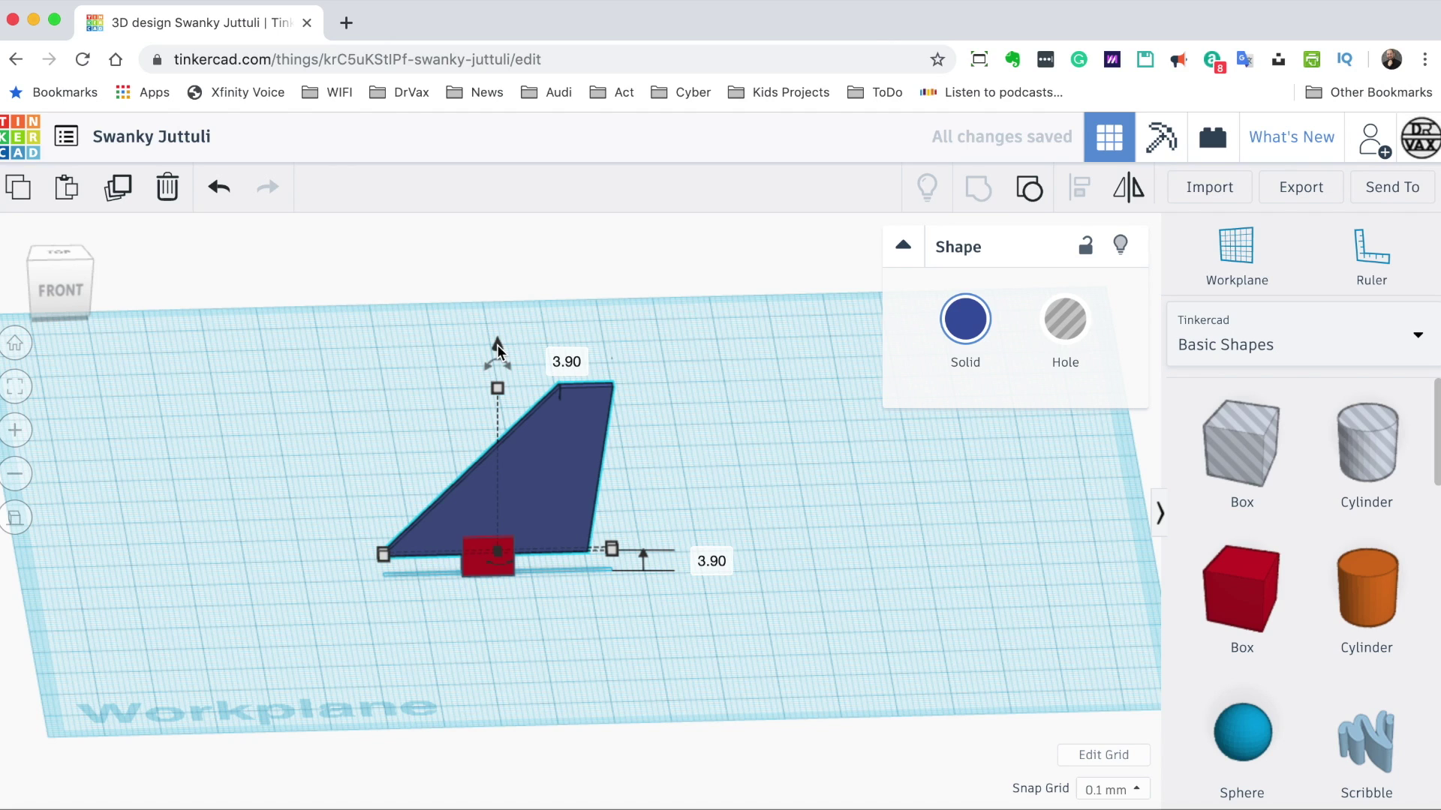
{"action": "type", "text": "4"}
{"action": "key", "text": "Return"}
{"action": "left_click", "coordinate": [716, 626]}
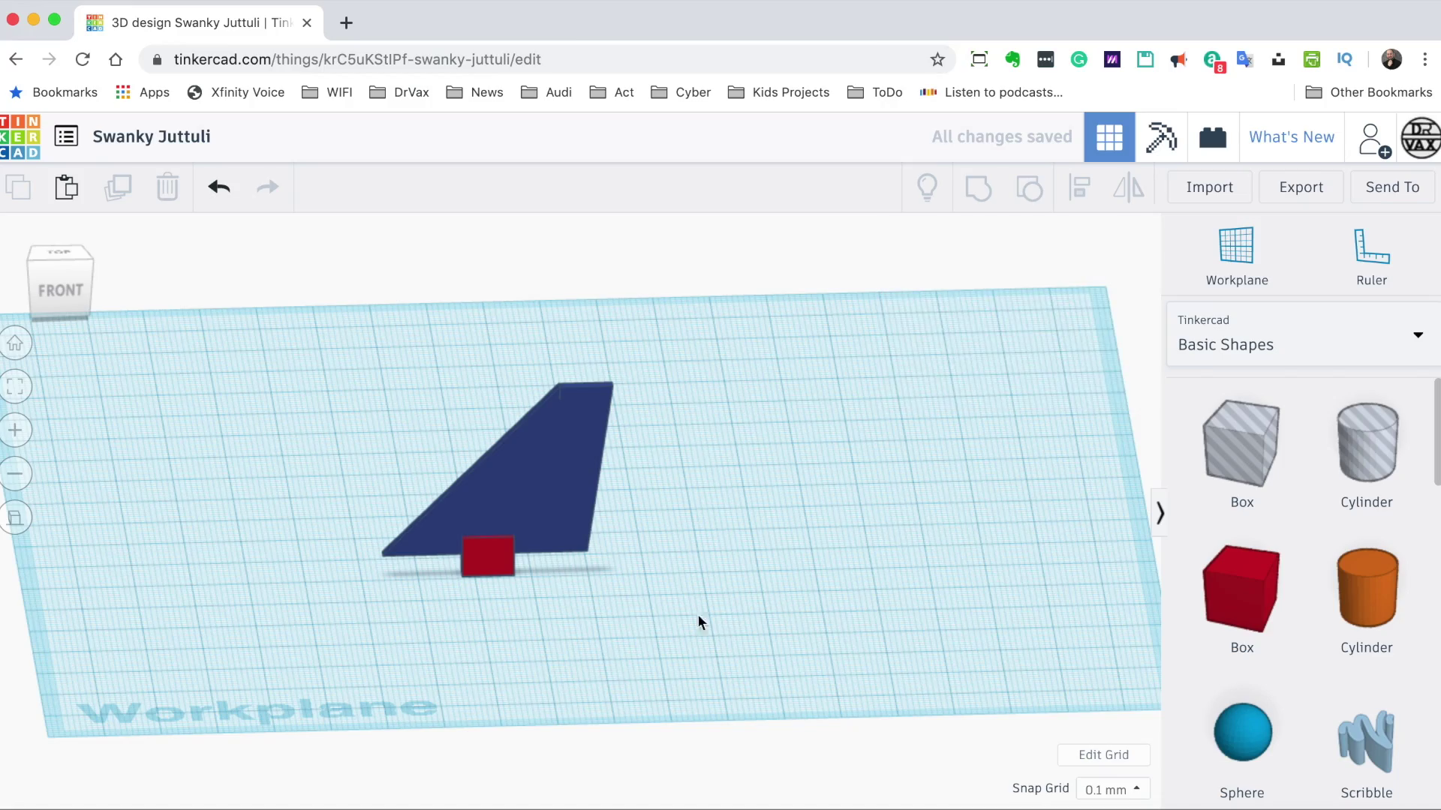
- Group the raised fin and the red box into a single solid shape
{"action": "right_click_drag", "start_coordinate": [289, 387], "coordinate": [523, 427]}
{"action": "left_click_drag", "start_coordinate": [505, 333], "coordinate": [857, 677]}
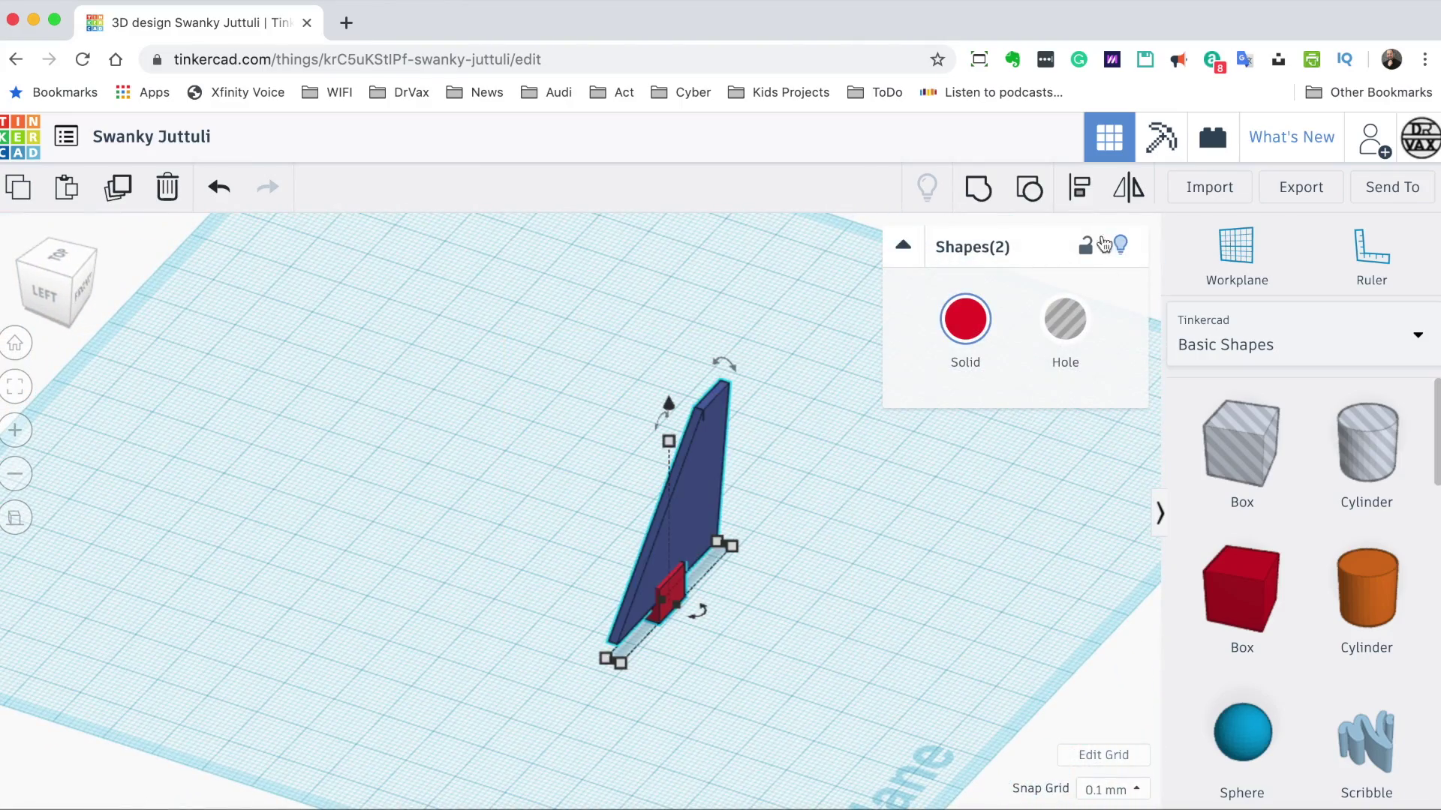
{"action": "left_click", "coordinate": [980, 193]}
{"action": "left_click", "coordinate": [888, 551]}
{"action": "right_click_drag", "start_coordinate": [888, 551], "coordinate": [674, 505]}
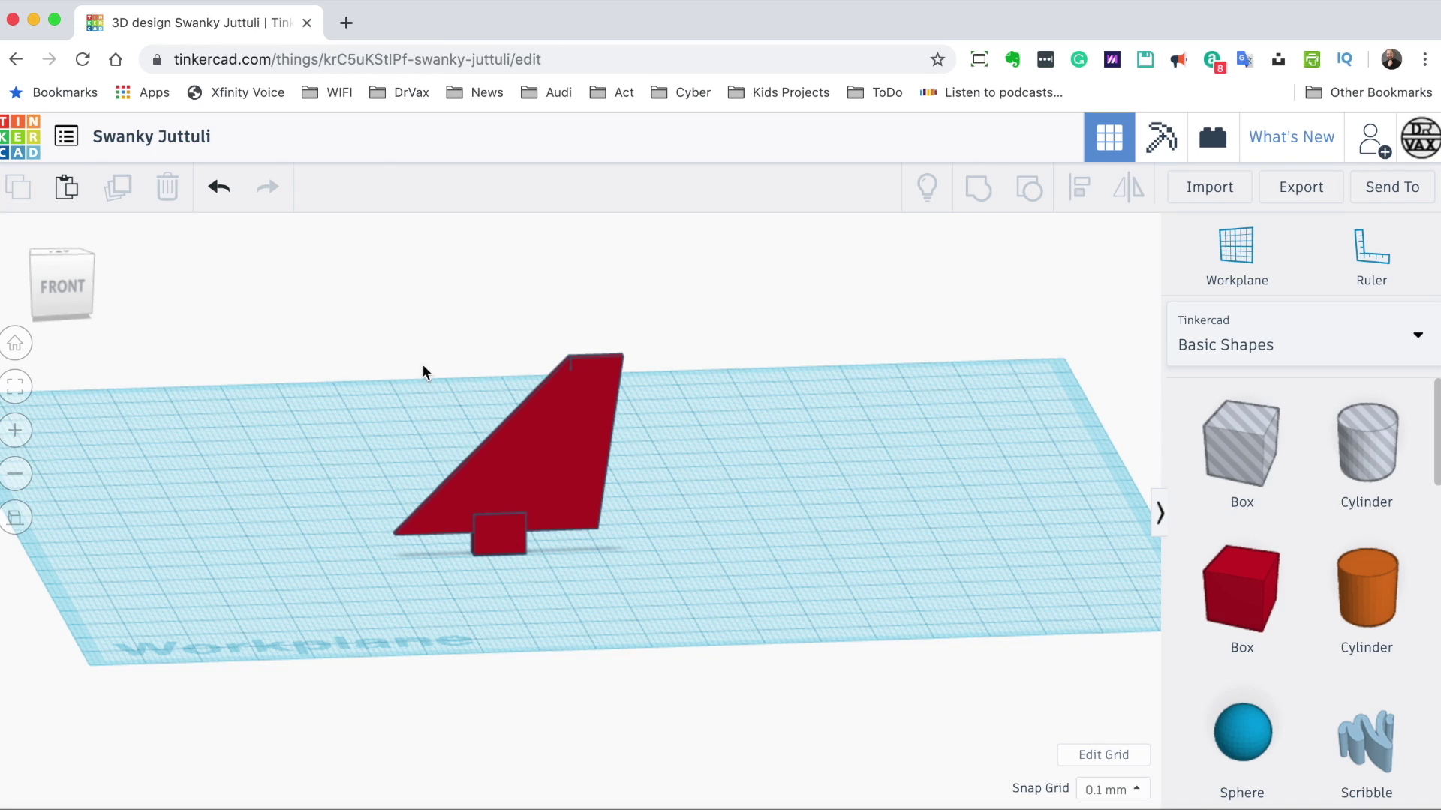
- Rename the design to Airplane Rudder and export everything in it as an .STL file for 3D printing
{"action": "left_click", "coordinate": [214, 135]}
{"action": "type", "text": "Airplane Rudder"}
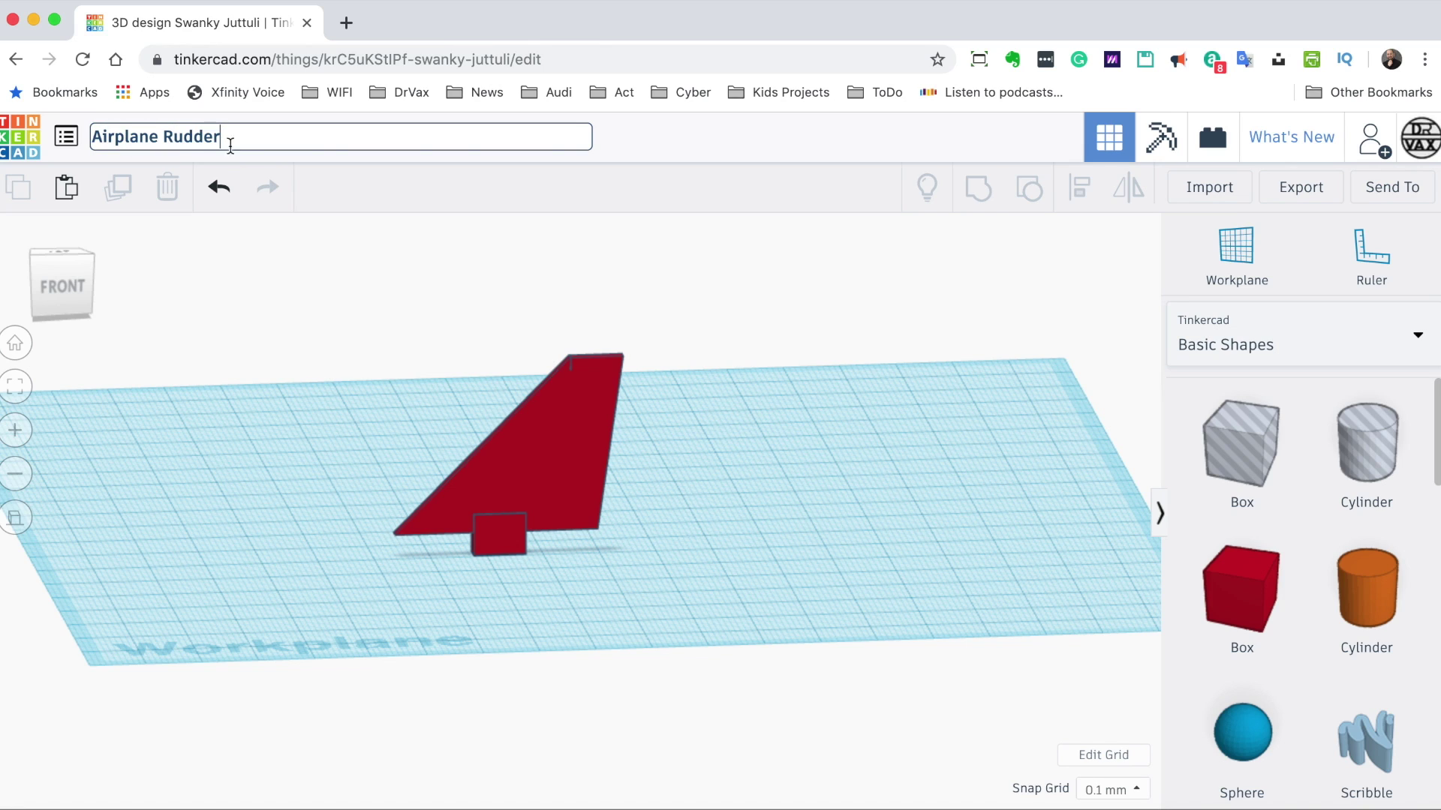
{"action": "left_click", "coordinate": [405, 302]}
{"action": "left_click", "coordinate": [1333, 191]}
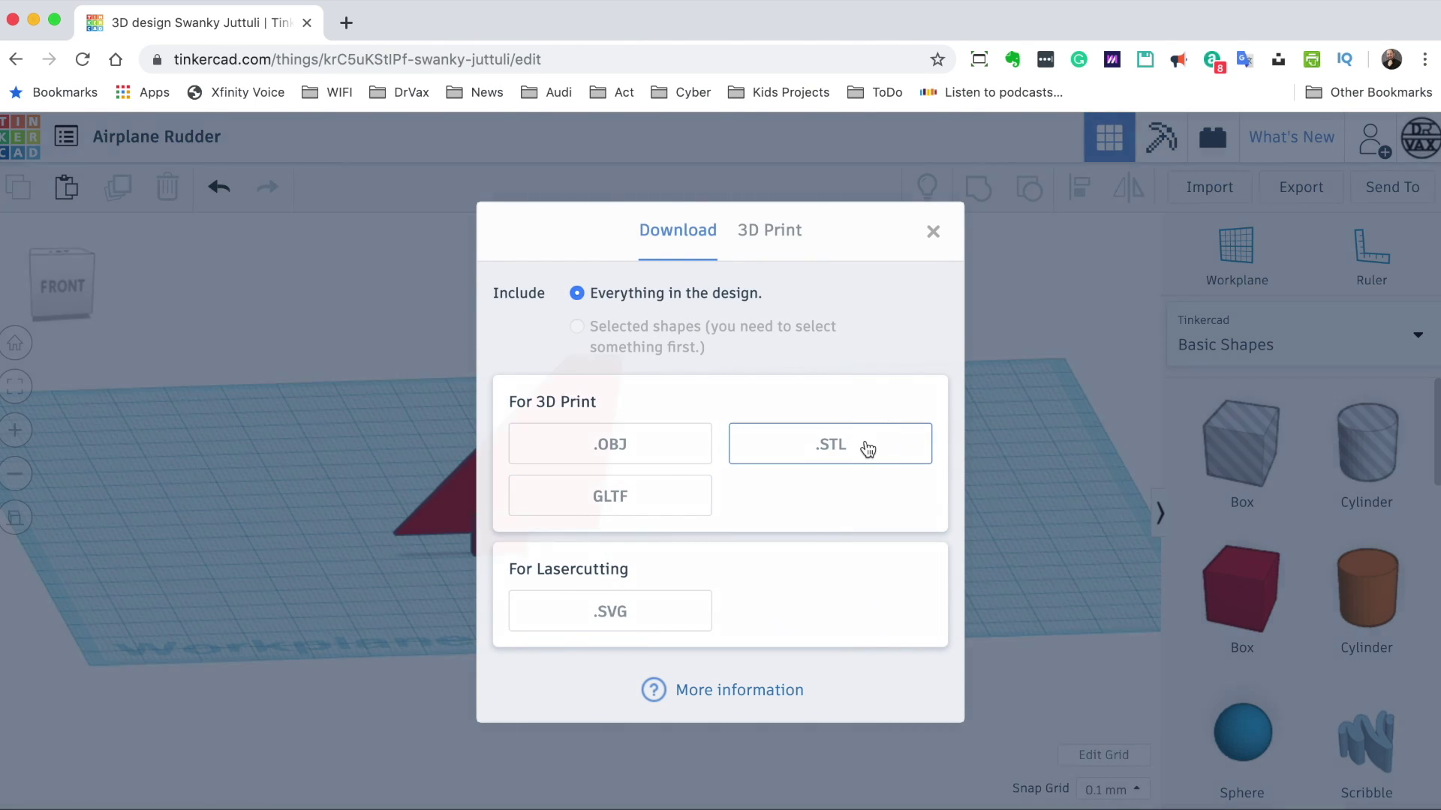
{"action": "left_click", "coordinate": [868, 449]}
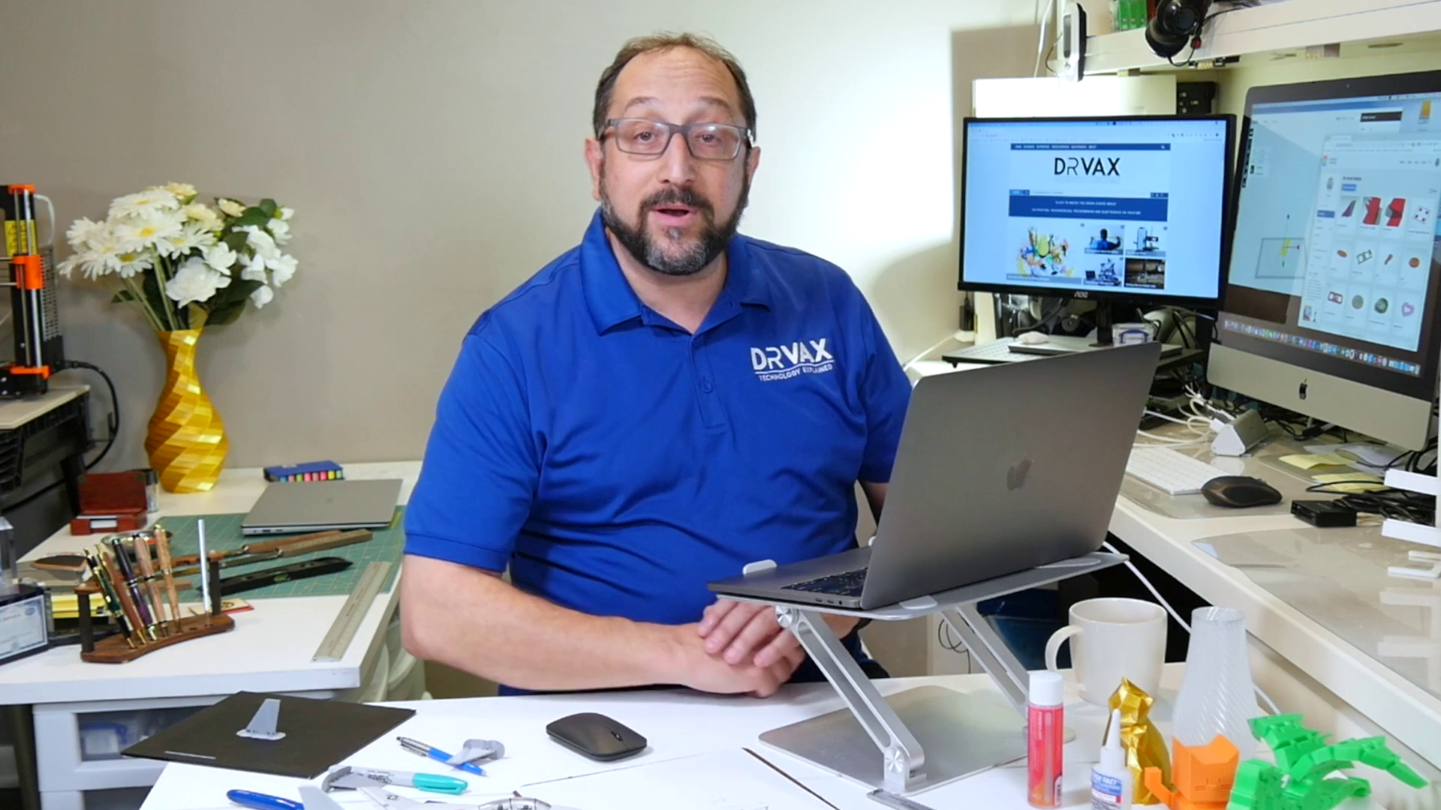